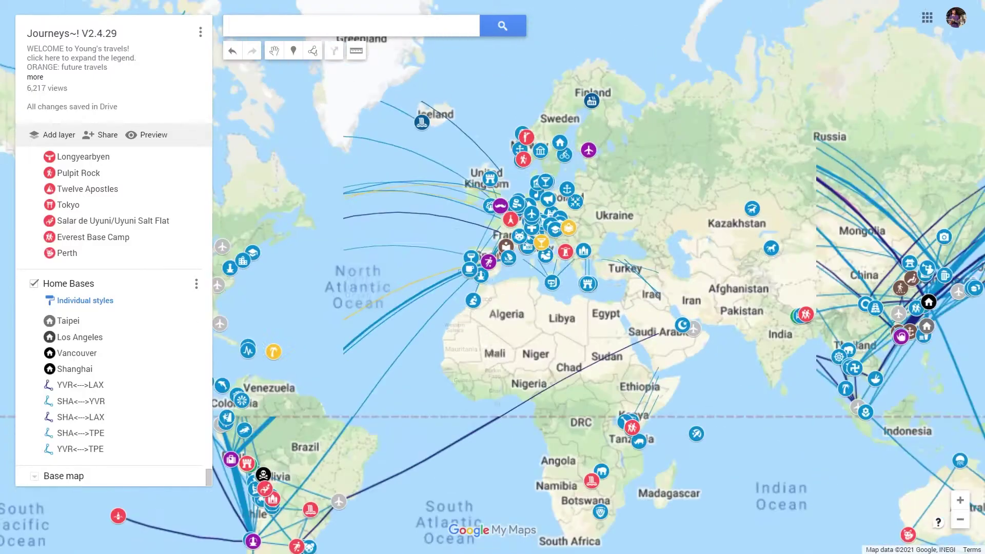
- Examine the pinned European places on the existing Journeys map, viewing the details of London and Rome
{"action": "scroll", "coordinate": [585, 251], "scroll_direction": "up", "scroll_amount": 4}
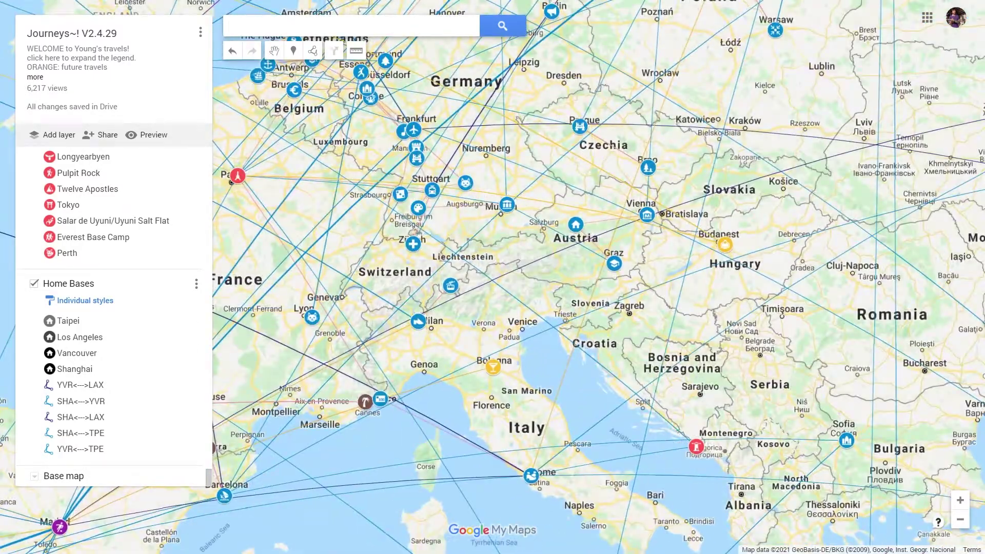
{"action": "left_click_drag", "start_coordinate": [585, 252], "coordinate": [801, 413]}
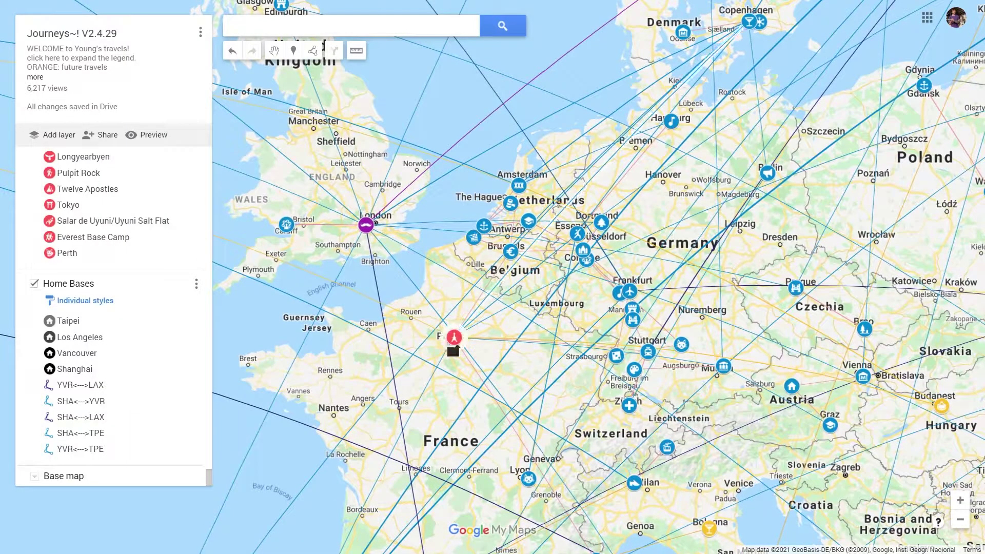
{"action": "left_click", "coordinate": [366, 224]}
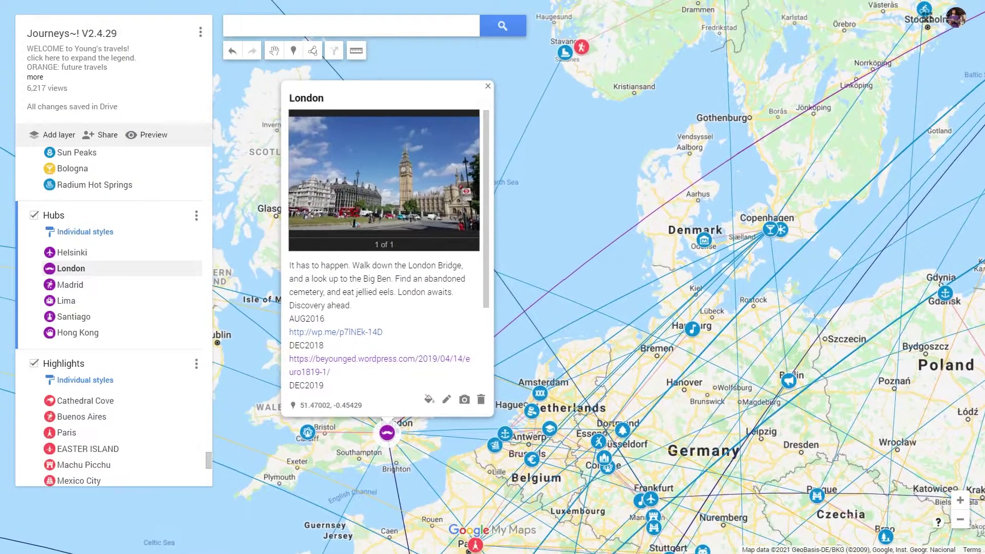
{"action": "mouse_move", "coordinate": [590, 436]}
{"action": "left_mouse_down"}
{"action": "mouse_move", "coordinate": [579, 220]}
{"action": "mouse_move", "coordinate": [539, 38]}
{"action": "left_mouse_up"}
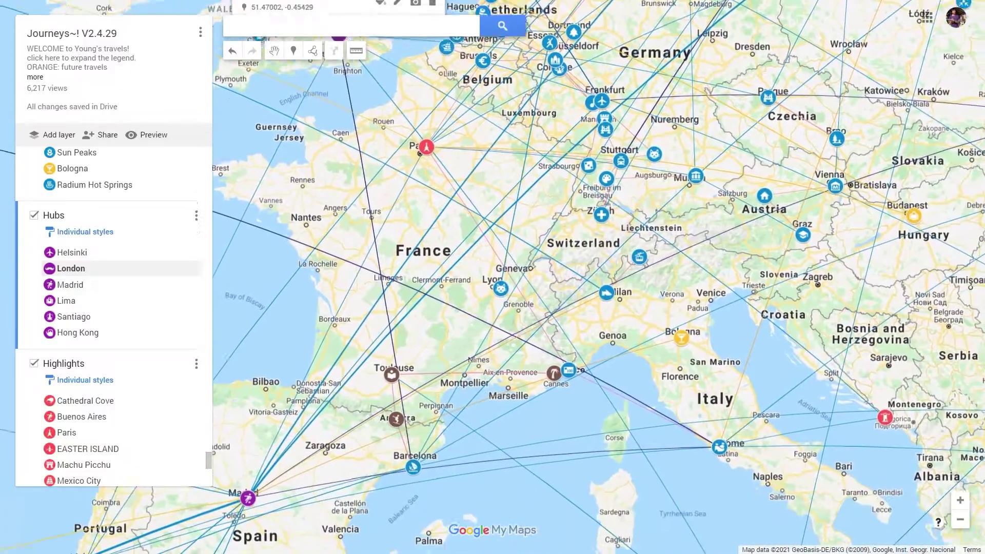
{"action": "left_click", "coordinate": [717, 436]}
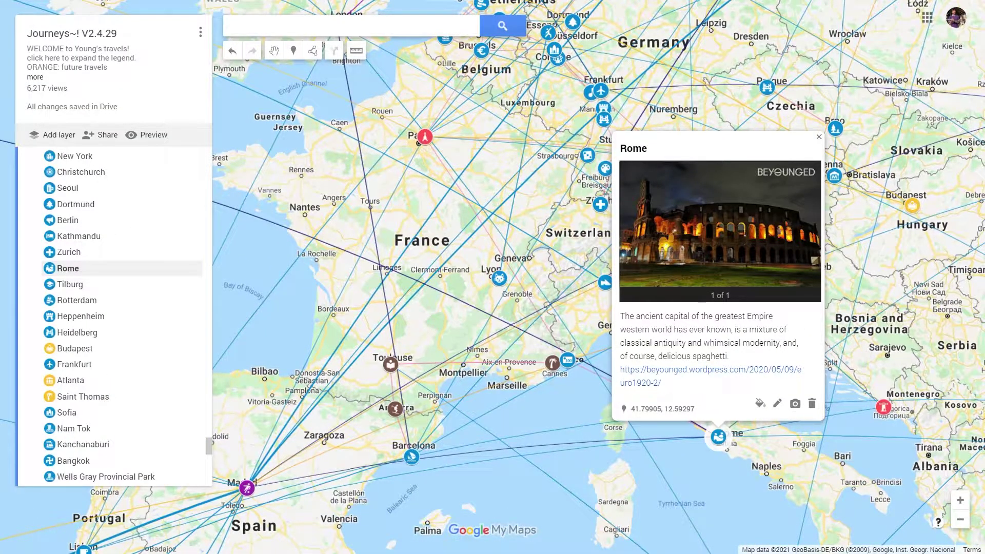
{"action": "left_click_drag", "start_coordinate": [539, 308], "coordinate": [450, 370]}
{"action": "scroll", "coordinate": [450, 370], "scroll_direction": "down", "scroll_amount": 1}
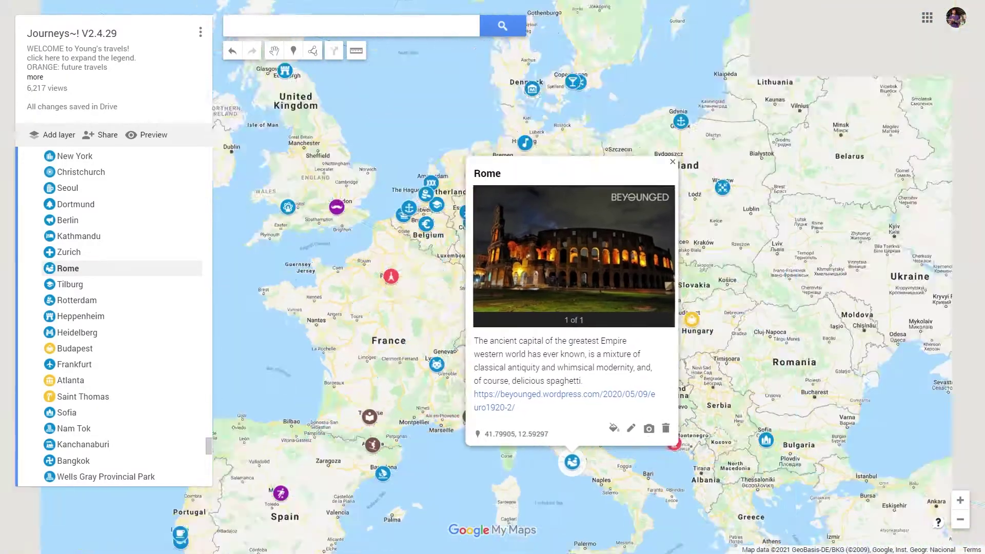
{"action": "left_click", "coordinate": [650, 144]}
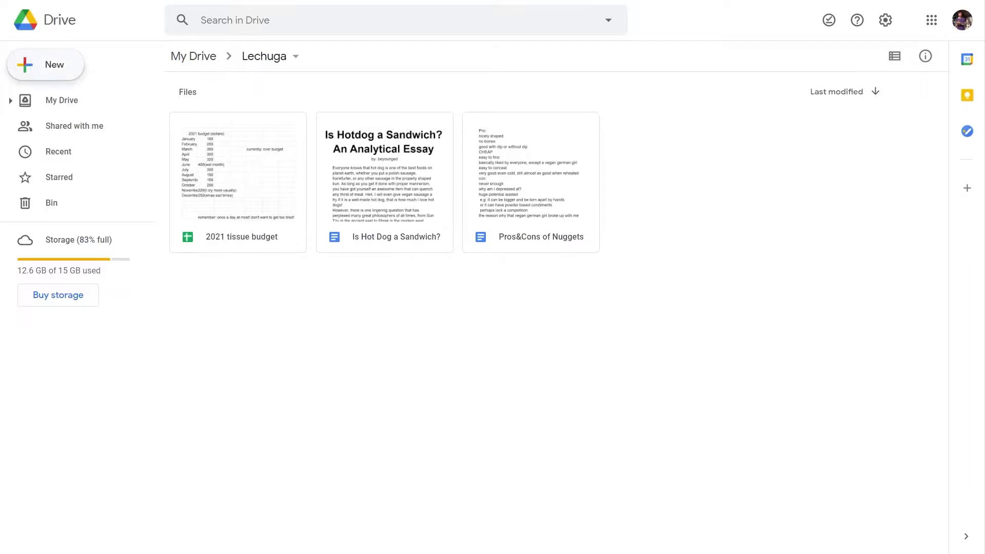
- Switch to the Lechuga folder in Google Drive and create a new Google My Maps map there
{"action": "left_click", "coordinate": [46, 64]}
{"action": "mouse_move", "coordinate": [110, 234]}
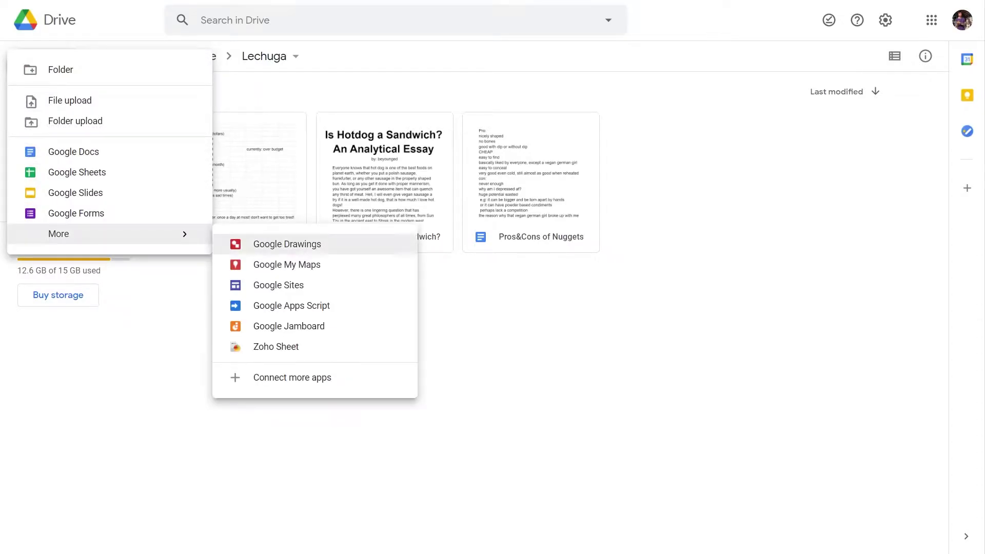
{"action": "left_click", "coordinate": [287, 264]}
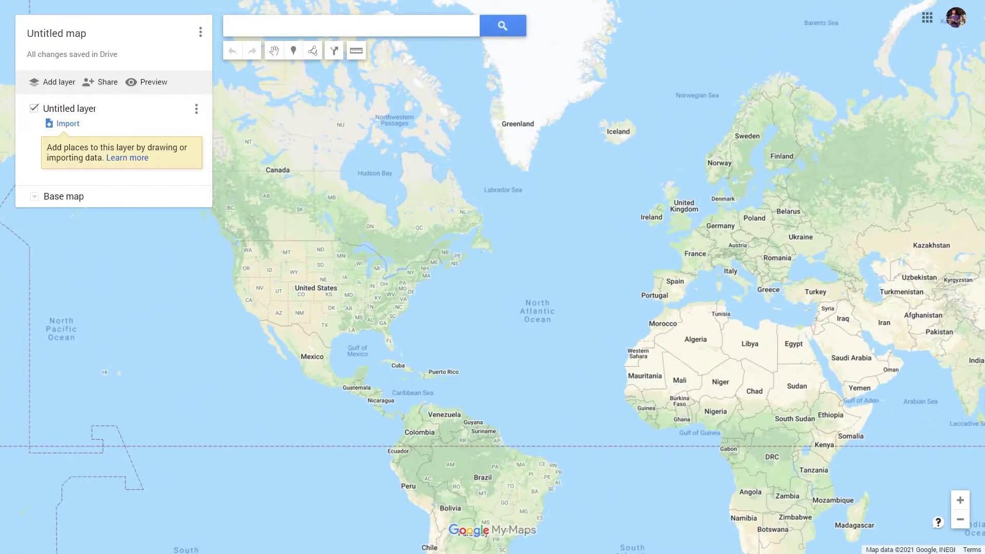
- Title the map "Monke" and rename its untitled layer "Trip"
{"action": "left_click", "coordinate": [57, 34]}
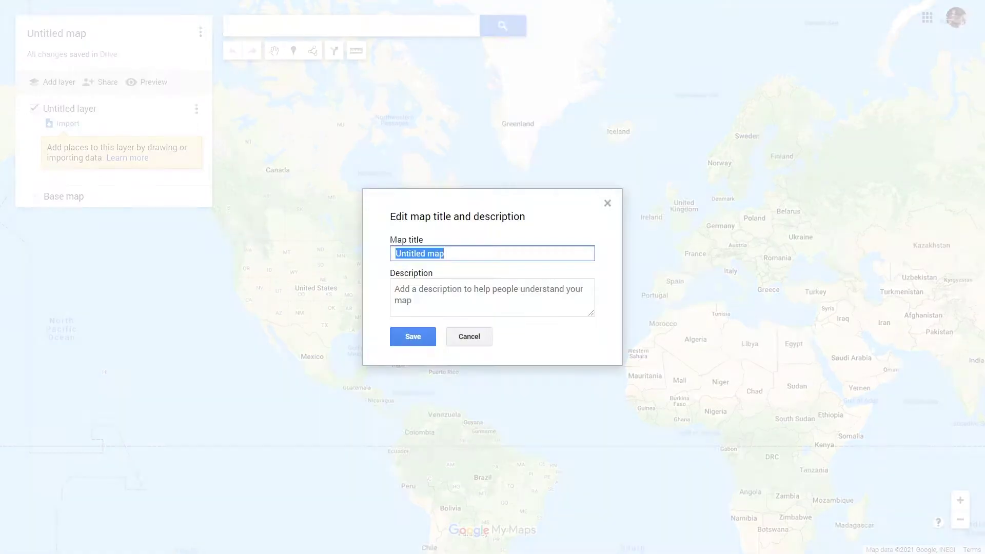
{"action": "type", "text": "Monke"}
{"action": "left_click", "coordinate": [413, 336]}
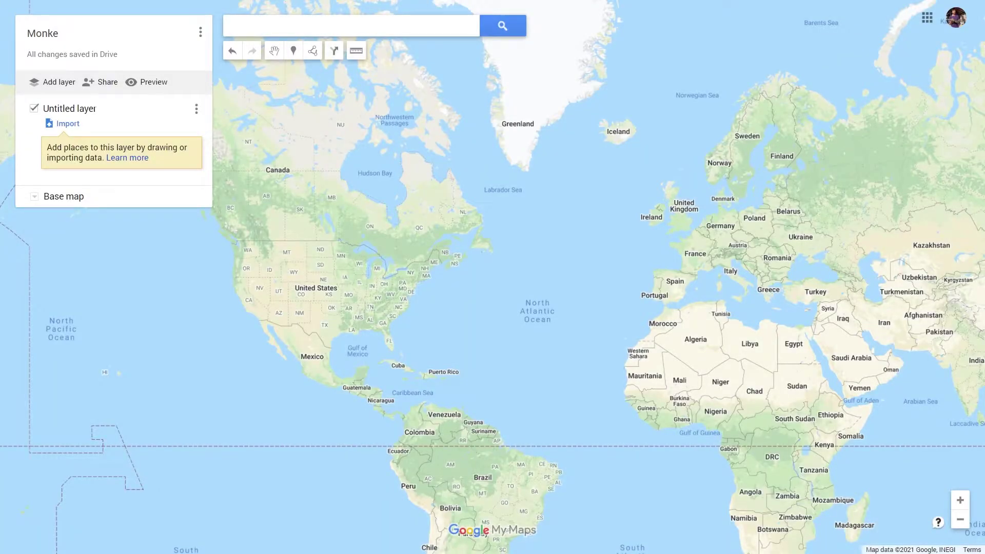
{"action": "left_click", "coordinate": [70, 109]}
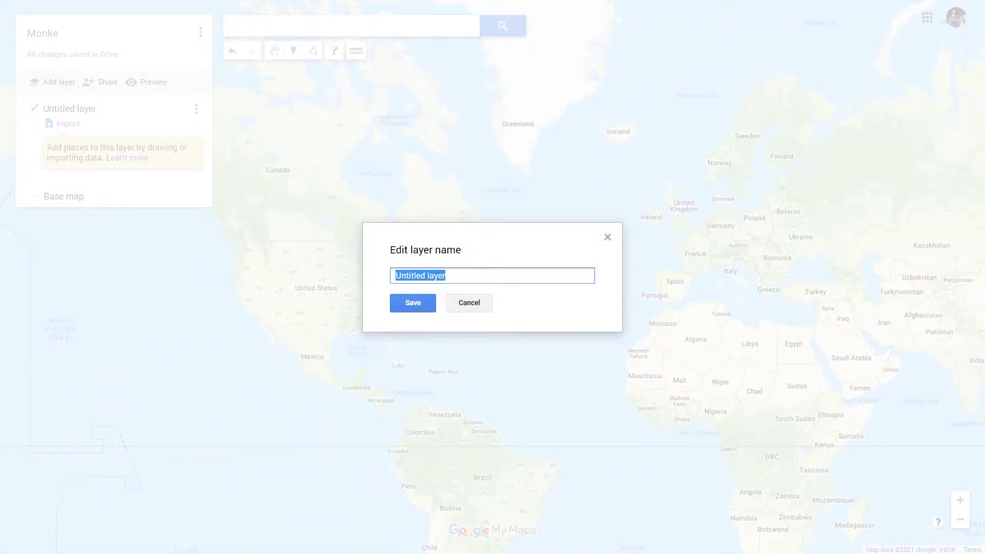
{"action": "type", "text": "Trip"}
{"action": "key", "text": "Return"}
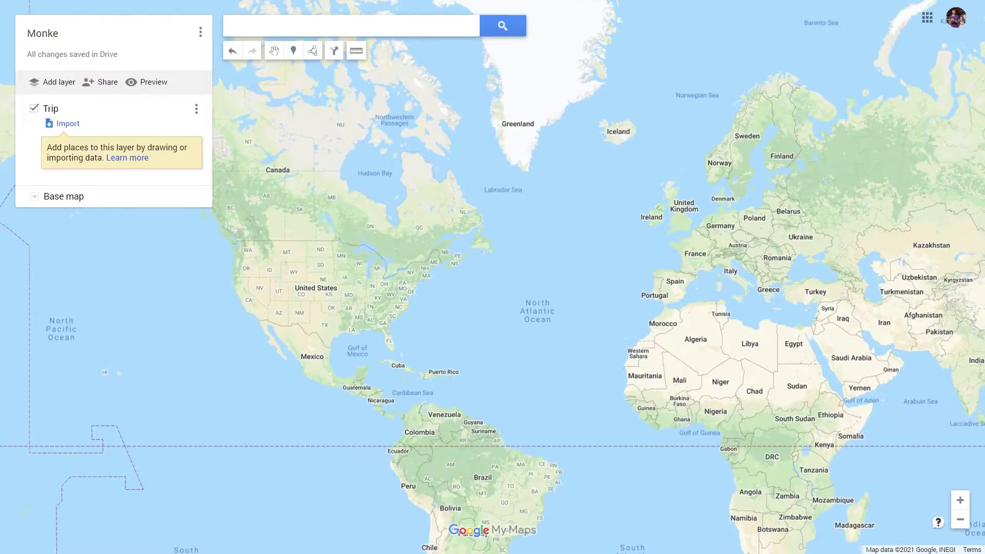
- Try the satellite and terrain base maps and return to the standard Map style
{"action": "left_click", "coordinate": [34, 197]}
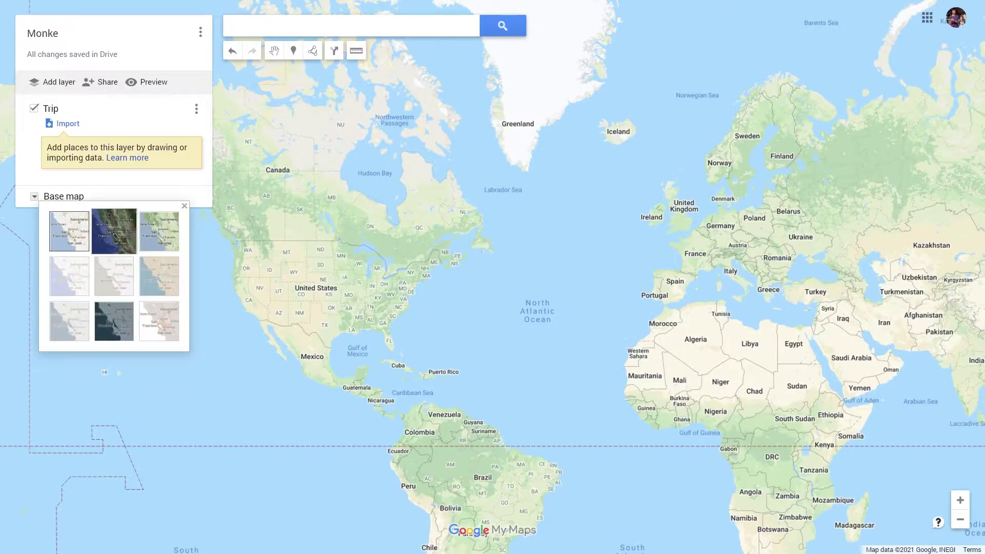
{"action": "left_click", "coordinate": [113, 230]}
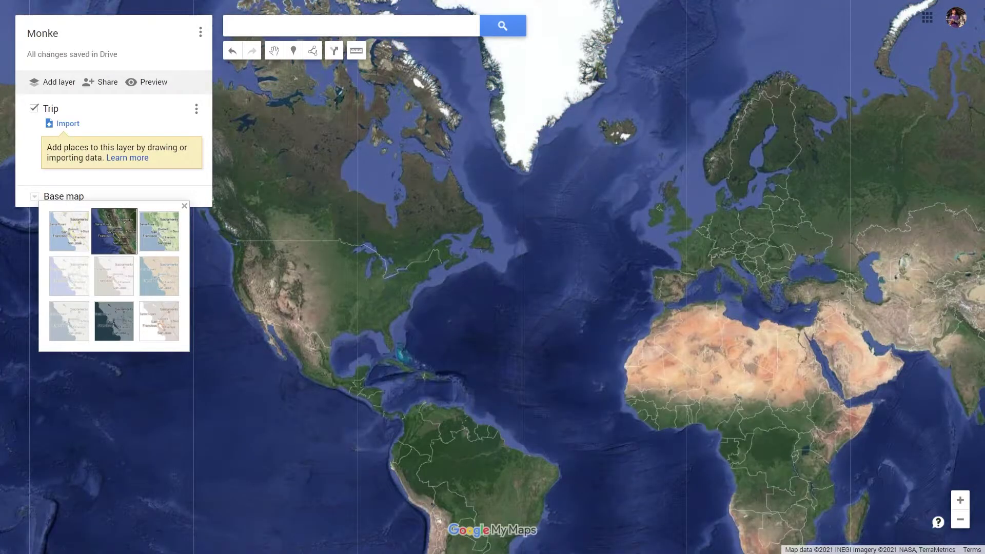
{"action": "left_click", "coordinate": [159, 231]}
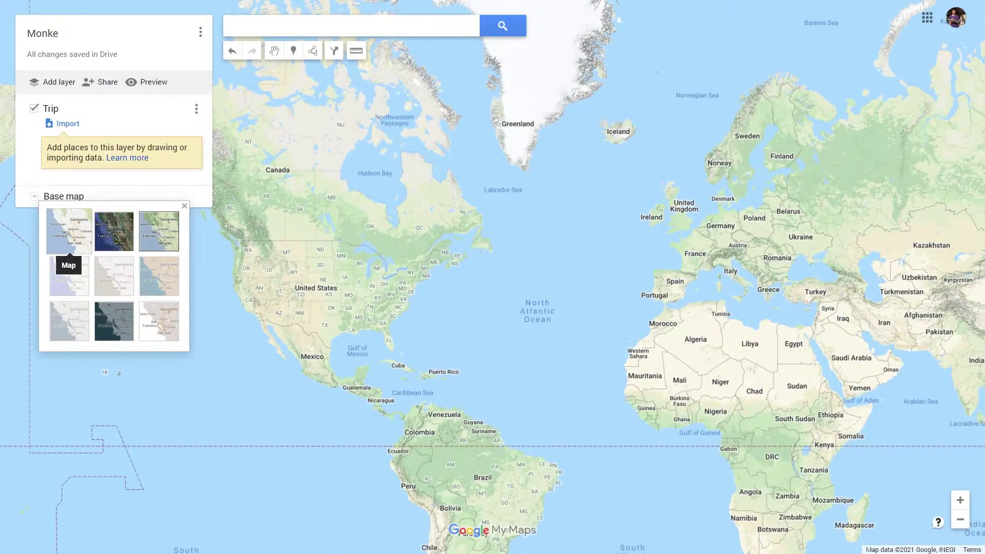
{"action": "left_click", "coordinate": [69, 232]}
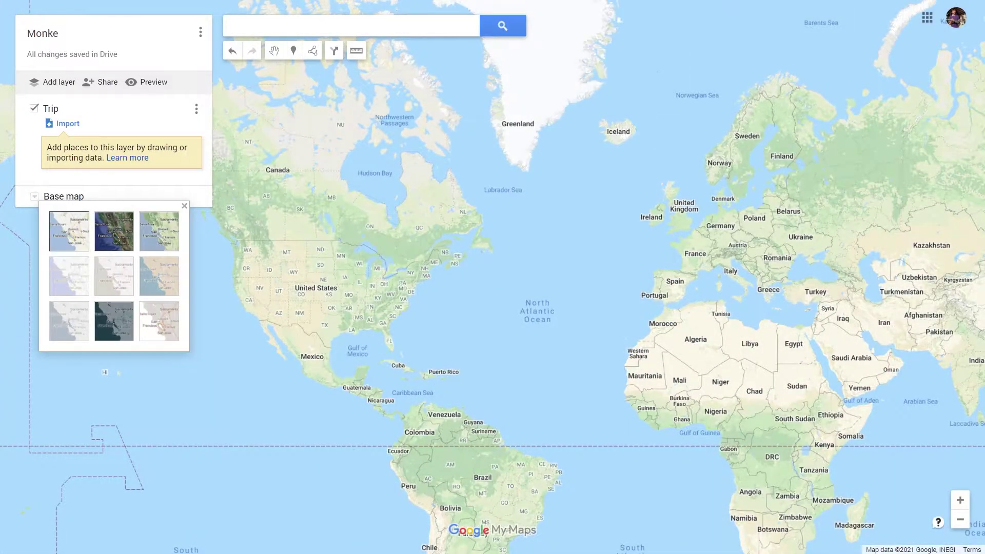
{"action": "left_click", "coordinate": [184, 205]}
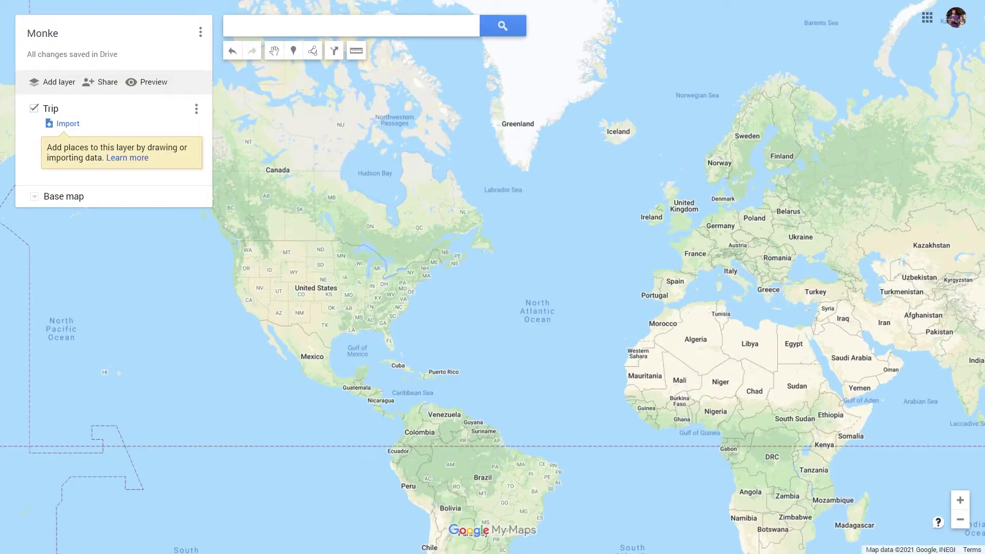
- Find Los Angeles through the place search and add it as a marker to the Trip layer
{"action": "left_click", "coordinate": [277, 25]}
{"action": "type", "text": "los angeles"}
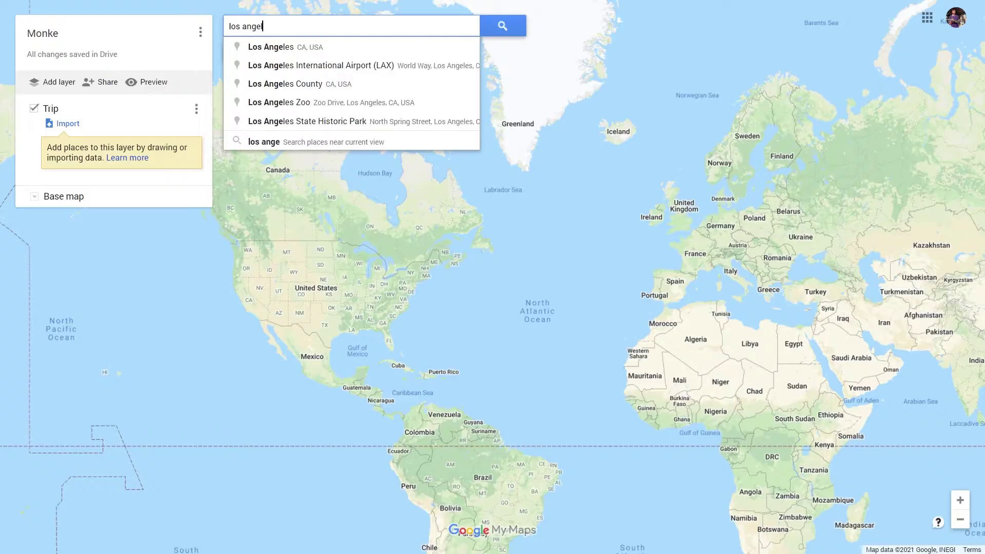
{"action": "key", "text": "Return"}
{"action": "left_click", "coordinate": [505, 211]}
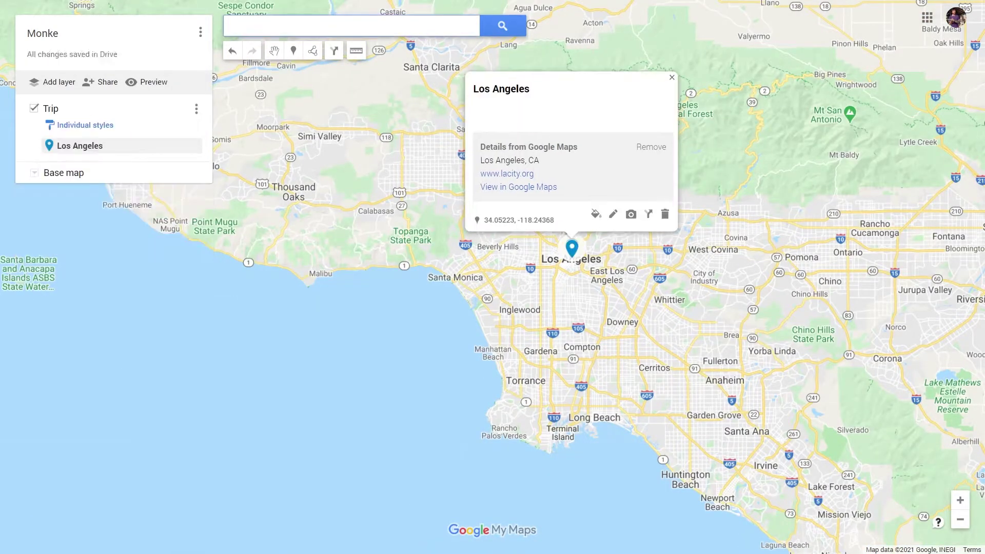
- Enter "a place's description" as the description of the Los Angeles marker
{"action": "scroll", "coordinate": [682, 280], "scroll_direction": "down", "scroll_amount": 3}
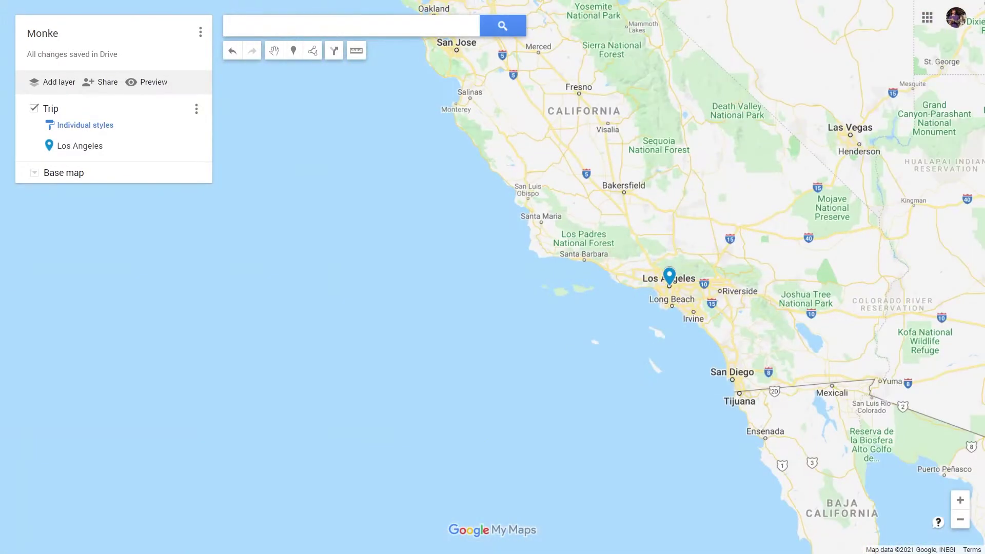
{"action": "left_click", "coordinate": [749, 175]}
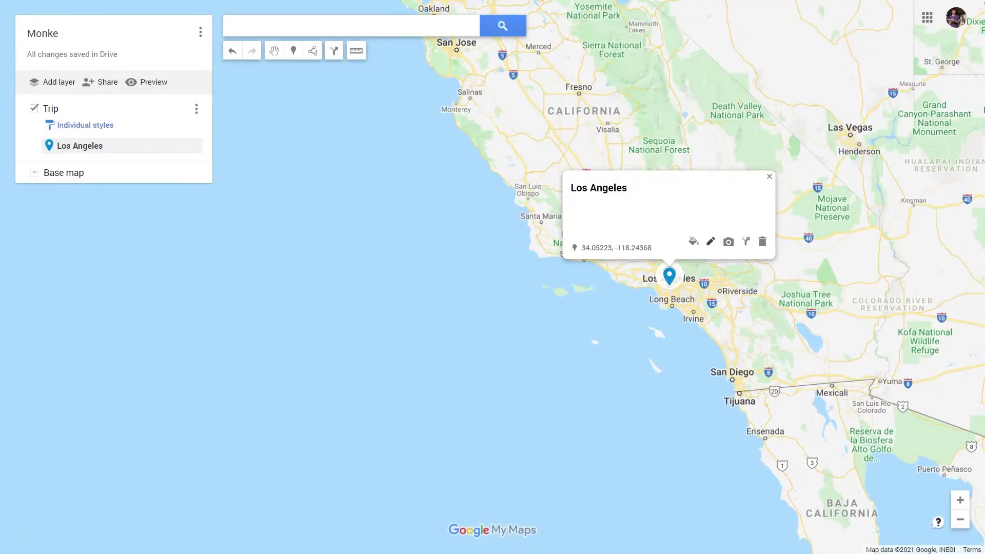
{"action": "left_click", "coordinate": [710, 241]}
{"action": "type", "text": "a place's description"}
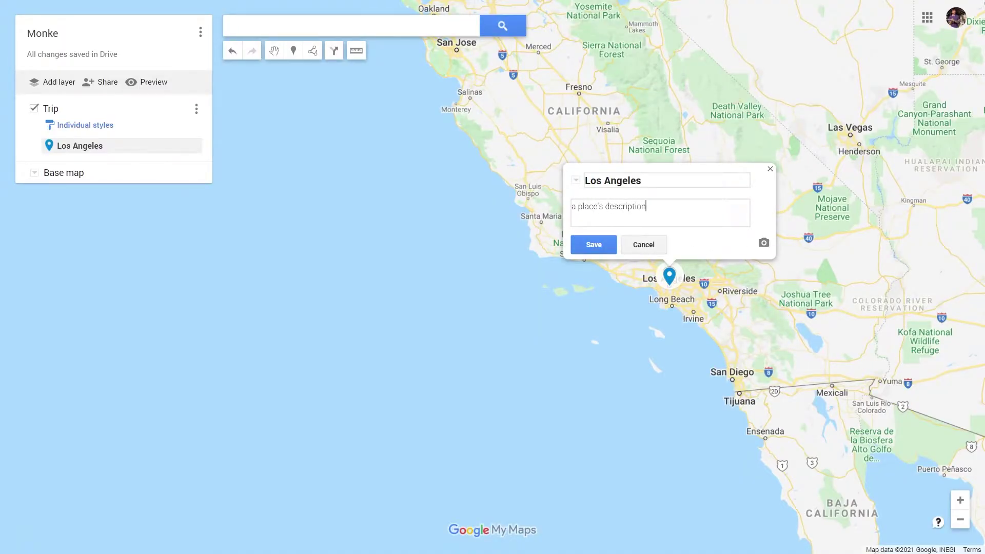
{"action": "left_click", "coordinate": [676, 349]}
- Place a new marker in central London, just beside The National Gallery
{"action": "scroll", "coordinate": [676, 348], "scroll_direction": "down", "scroll_amount": 3}
{"action": "left_click_drag", "start_coordinate": [676, 349], "coordinate": [278, 355]}
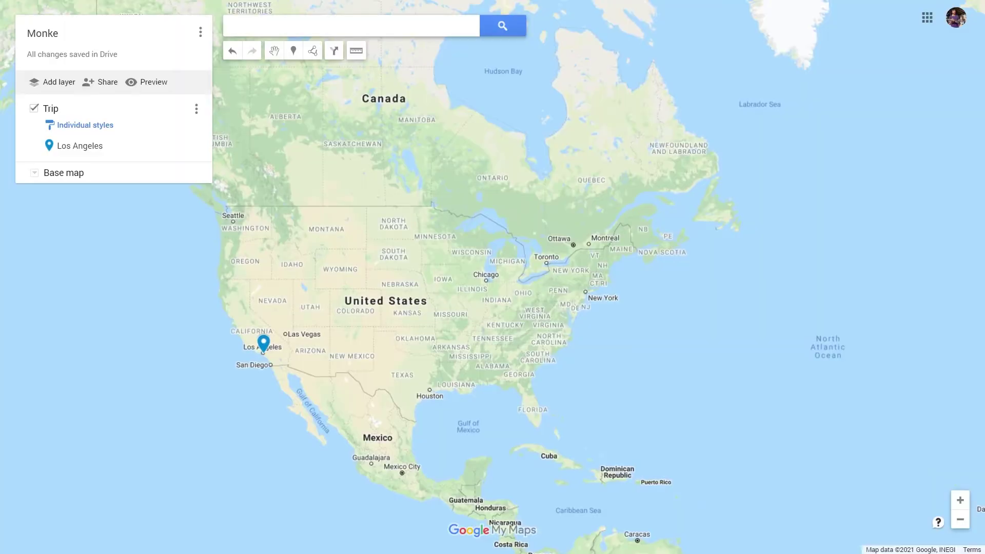
{"action": "left_click_drag", "start_coordinate": [718, 205], "coordinate": [426, 230]}
{"action": "scroll", "coordinate": [689, 199], "scroll_direction": "up", "scroll_amount": 3}
{"action": "scroll", "coordinate": [585, 215], "scroll_direction": "up", "scroll_amount": 3}
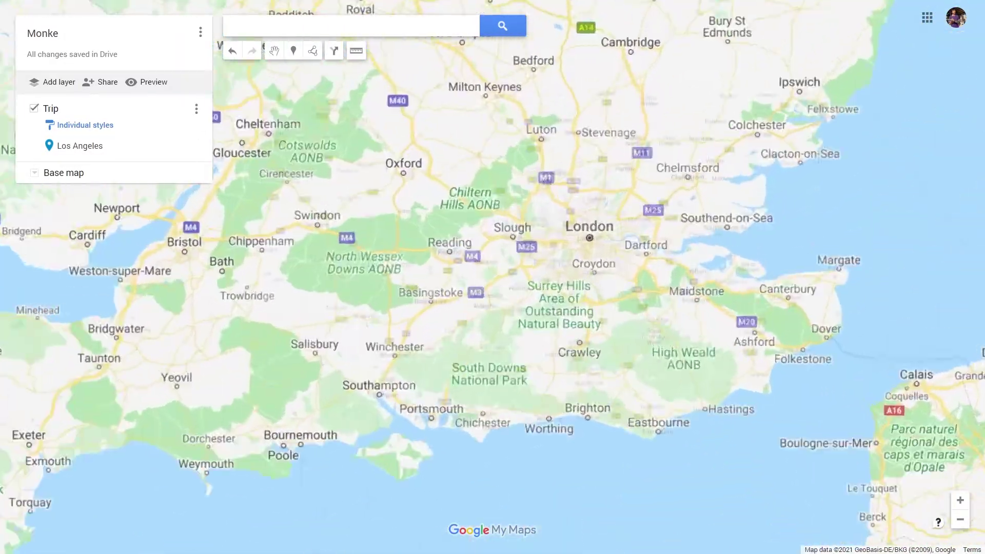
{"action": "scroll", "coordinate": [593, 286], "scroll_direction": "up", "scroll_amount": 3}
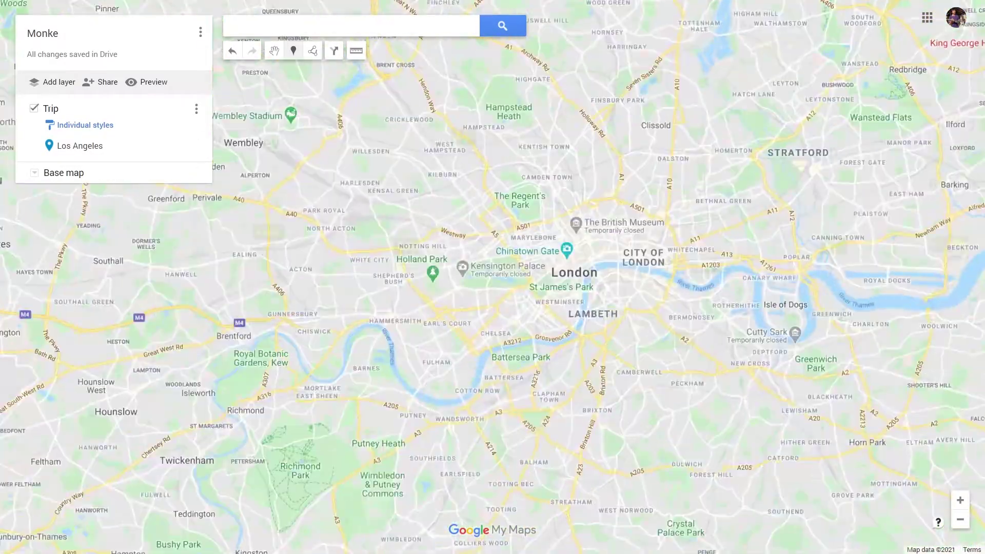
{"action": "scroll", "coordinate": [559, 262], "scroll_direction": "up", "scroll_amount": 2}
{"action": "left_click", "coordinate": [556, 240]}
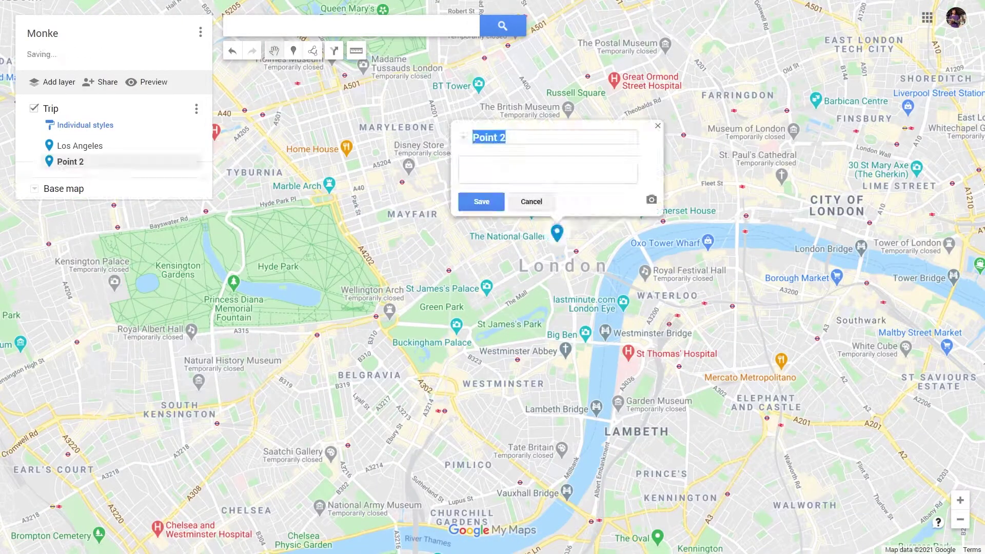
- Title the new marker "London", leave its description empty, and save it
{"action": "type", "text": "London"}
{"action": "key", "text": "Tab"}
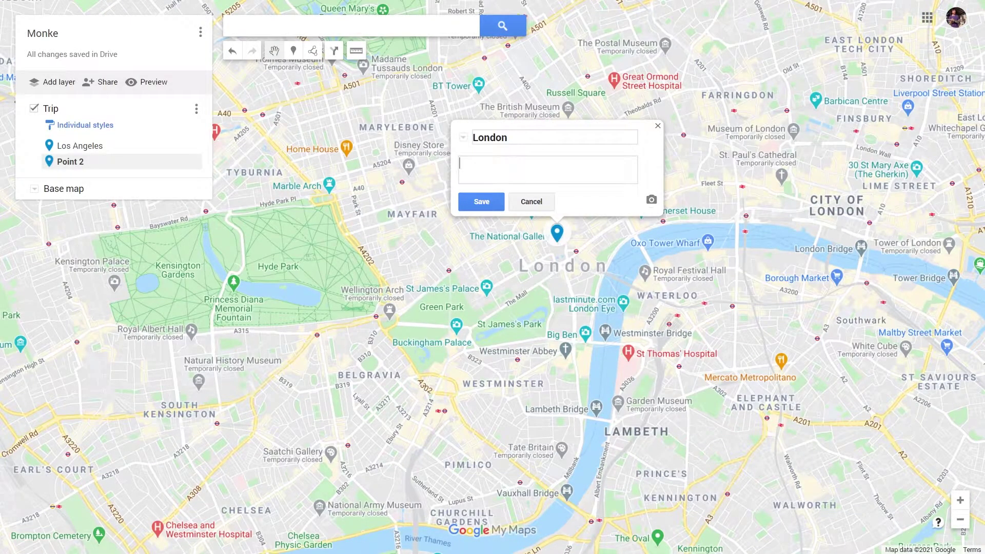
{"action": "left_click", "coordinate": [481, 201]}
{"action": "left_click", "coordinate": [482, 318]}
- Draw a line from the Los Angeles marker to the London marker
{"action": "scroll", "coordinate": [479, 328], "scroll_direction": "down", "scroll_amount": 12}
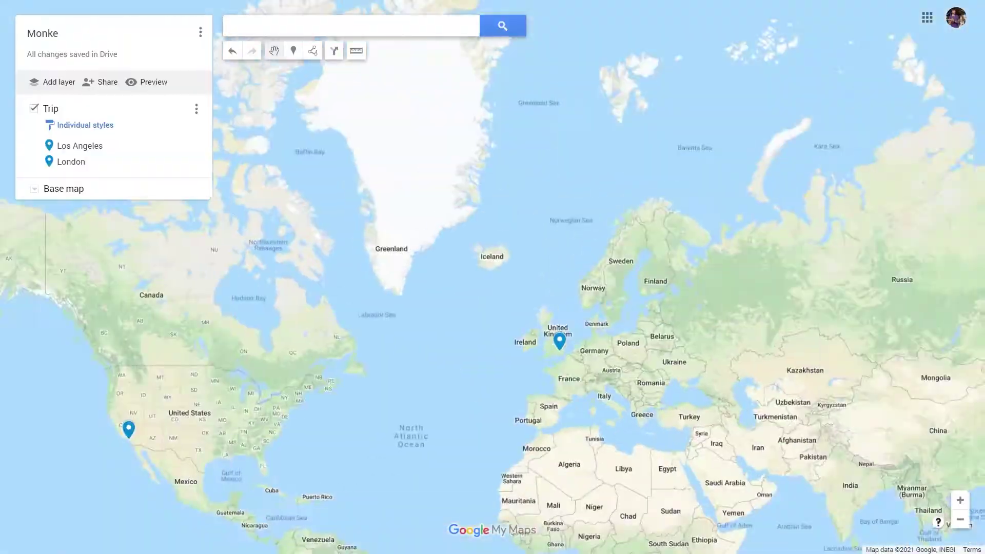
{"action": "left_click_drag", "start_coordinate": [480, 328], "coordinate": [584, 278]}
{"action": "left_click", "coordinate": [312, 51]}
{"action": "left_click", "coordinate": [354, 75]}
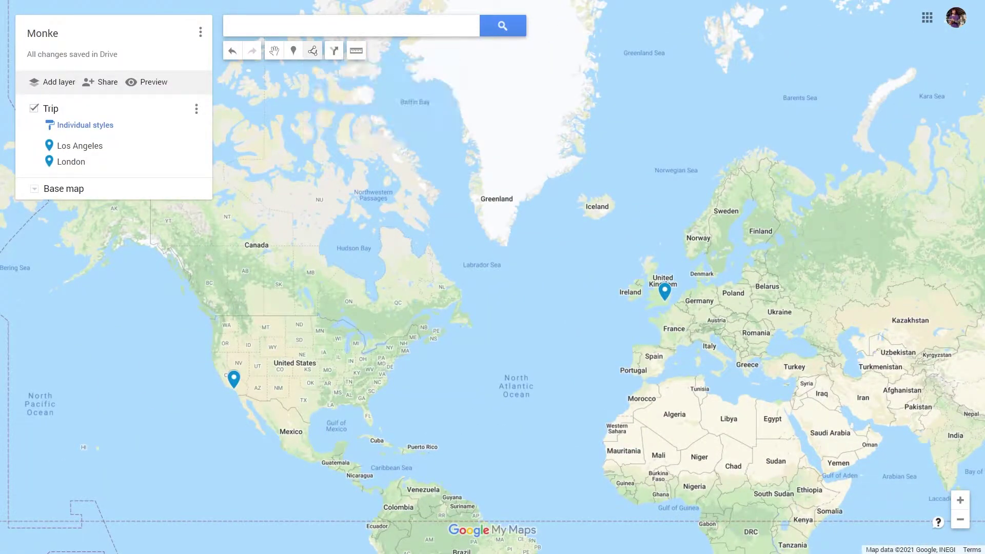
{"action": "left_click", "coordinate": [234, 390]}
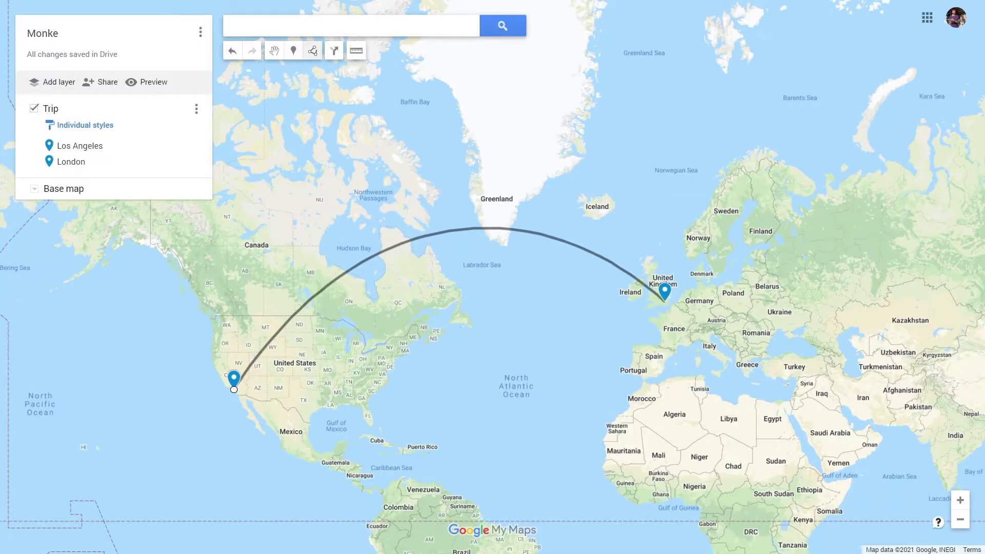
{"action": "double_click", "coordinate": [664, 301]}
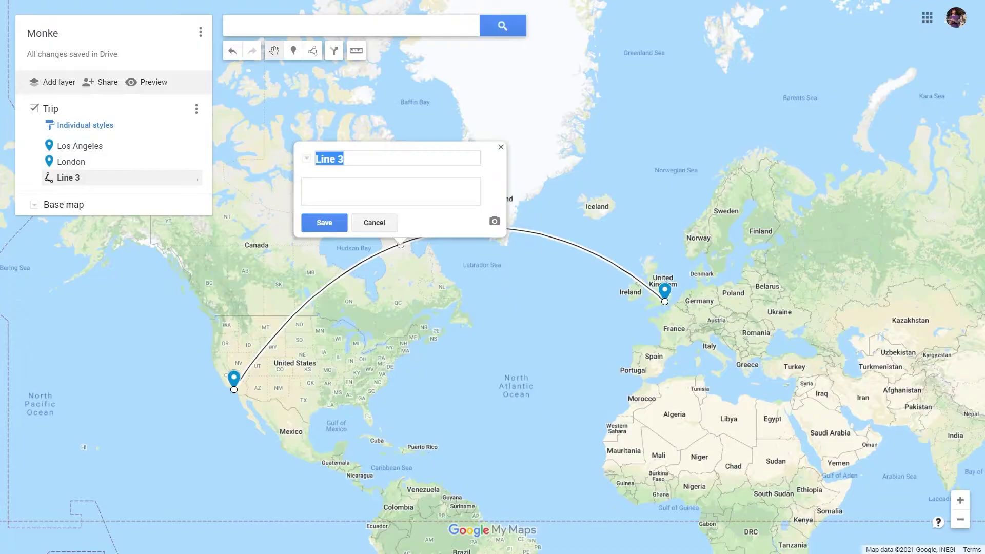
- Title the line "Trip in 2021", describe it as "trip with imaginary girlfriend.", and save it
{"action": "type", "text": "Trip in 2021"}
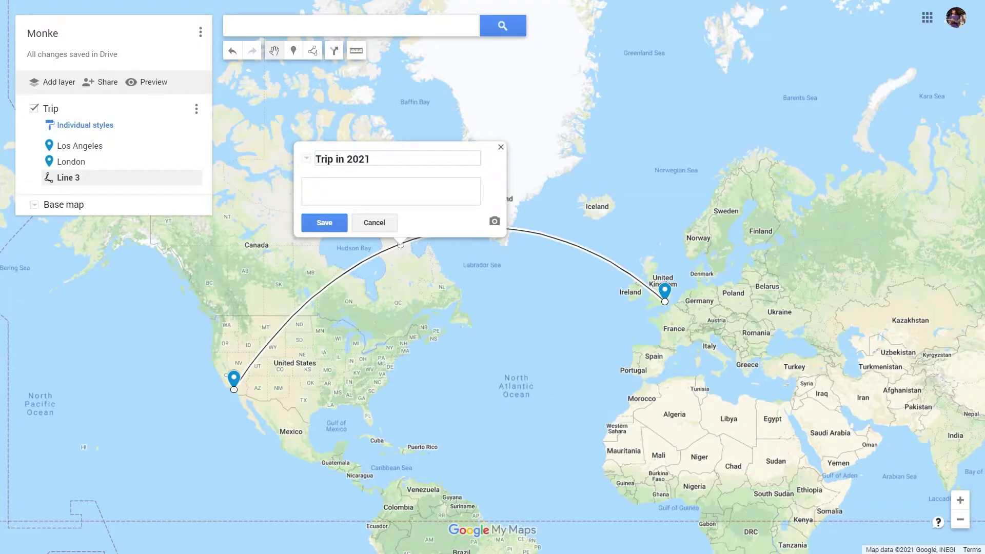
{"action": "key", "text": "Tab"}
{"action": "type", "text": "trip with imaginary girlfriend"}
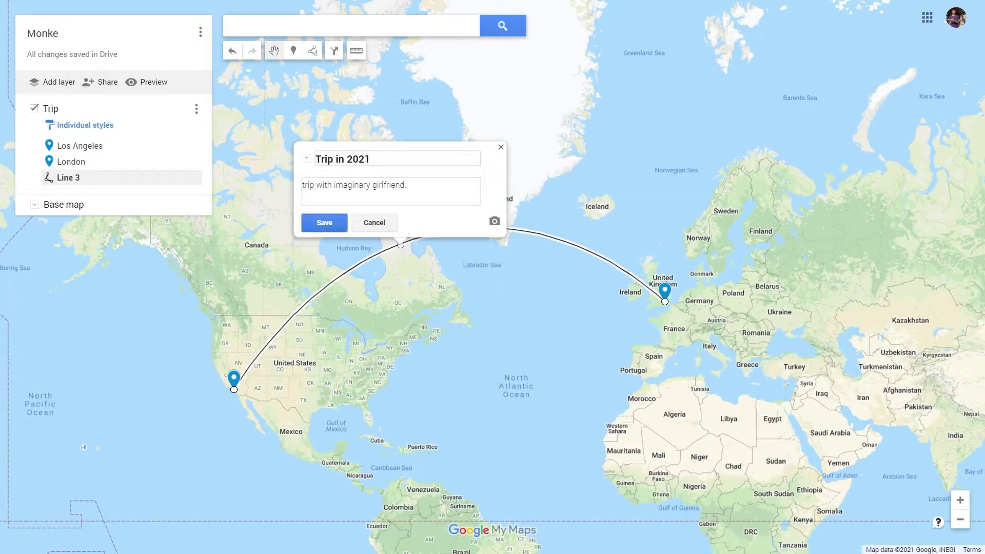
{"action": "left_click", "coordinate": [324, 223]}
{"action": "left_click", "coordinate": [501, 148]}
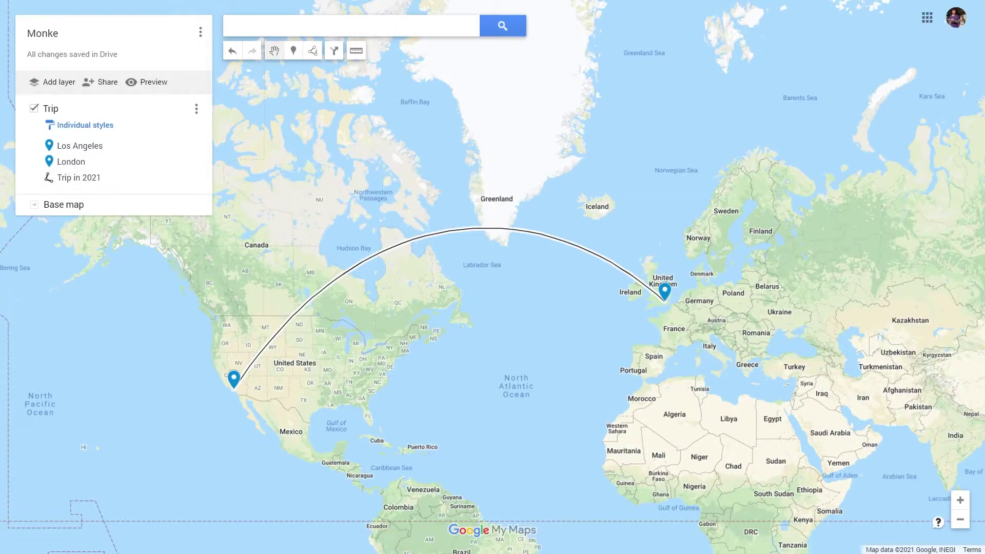
- Add a driving route in a layer named "roadtrip" and set its starting point to the London marker from the Trip layer
{"action": "left_click", "coordinate": [80, 146]}
{"action": "left_click", "coordinate": [72, 162]}
{"action": "left_click", "coordinate": [765, 185]}
{"action": "scroll", "coordinate": [674, 298], "scroll_direction": "up", "scroll_amount": 1}
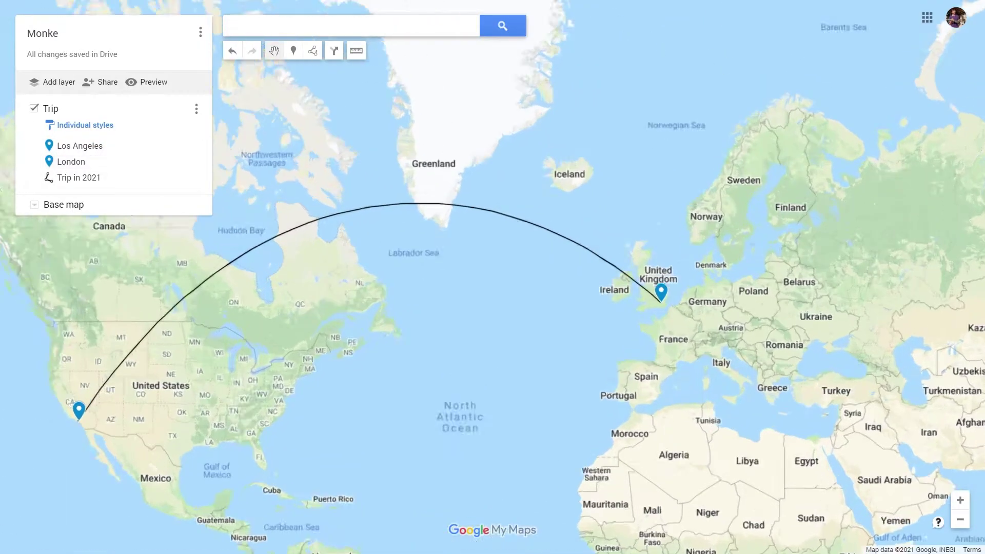
{"action": "scroll", "coordinate": [677, 294], "scroll_direction": "up", "scroll_amount": 2}
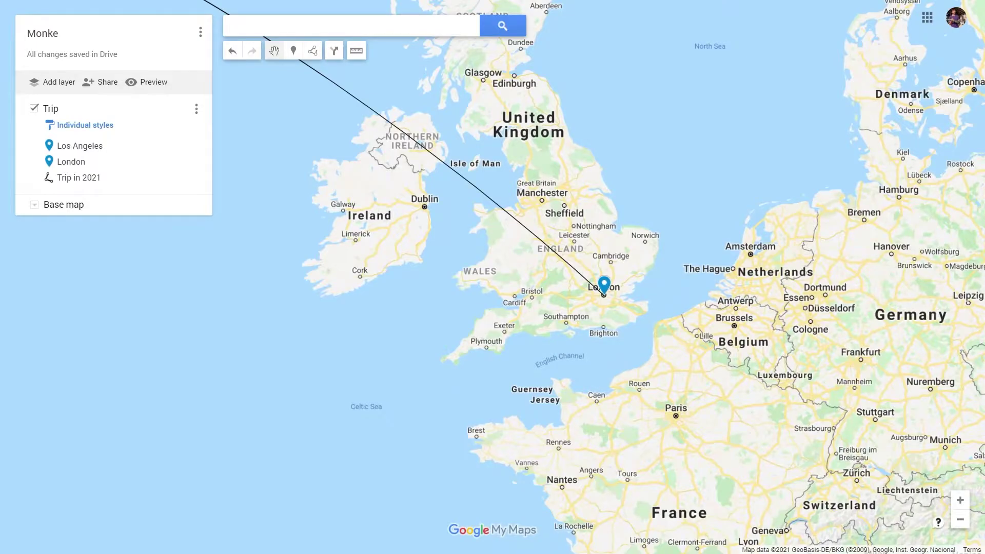
{"action": "scroll", "coordinate": [660, 293], "scroll_direction": "up", "scroll_amount": 2}
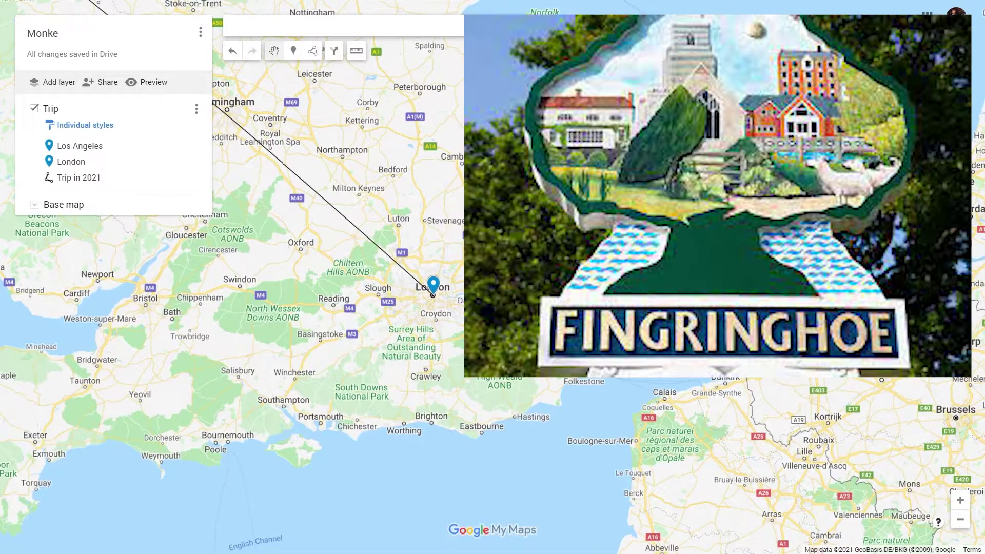
{"action": "left_click", "coordinate": [313, 51]}
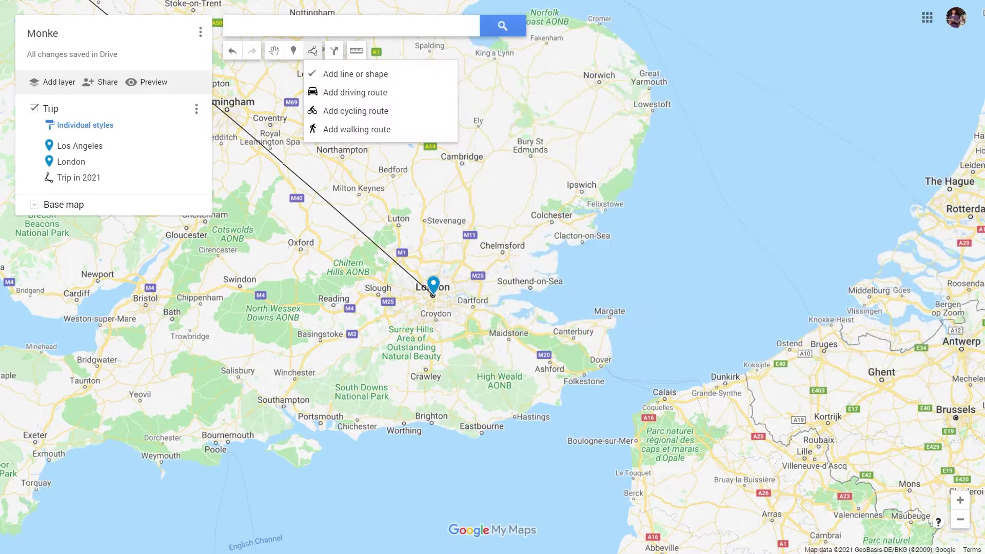
{"action": "left_click", "coordinate": [355, 92]}
{"action": "type", "text": "lon"}
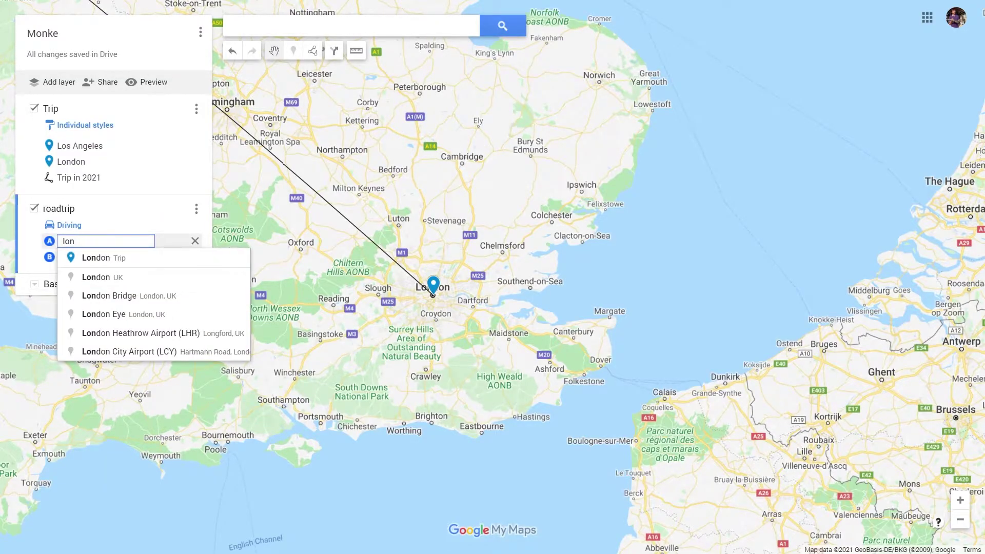
{"action": "key", "text": "Down"}
{"action": "key", "text": "Return"}
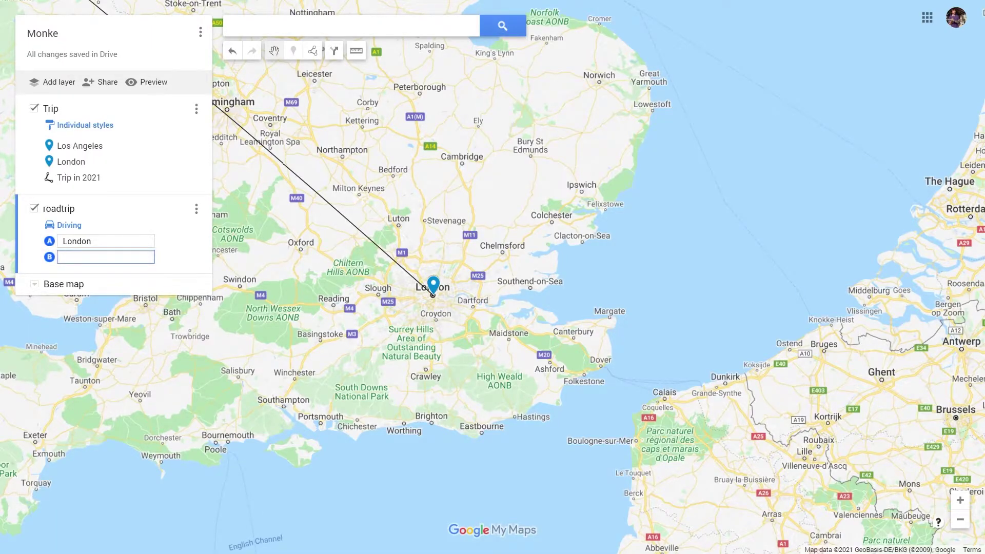
- Set the driving route's destination to Fingringhoe, Colchester, UK
{"action": "type", "text": "fingr"}
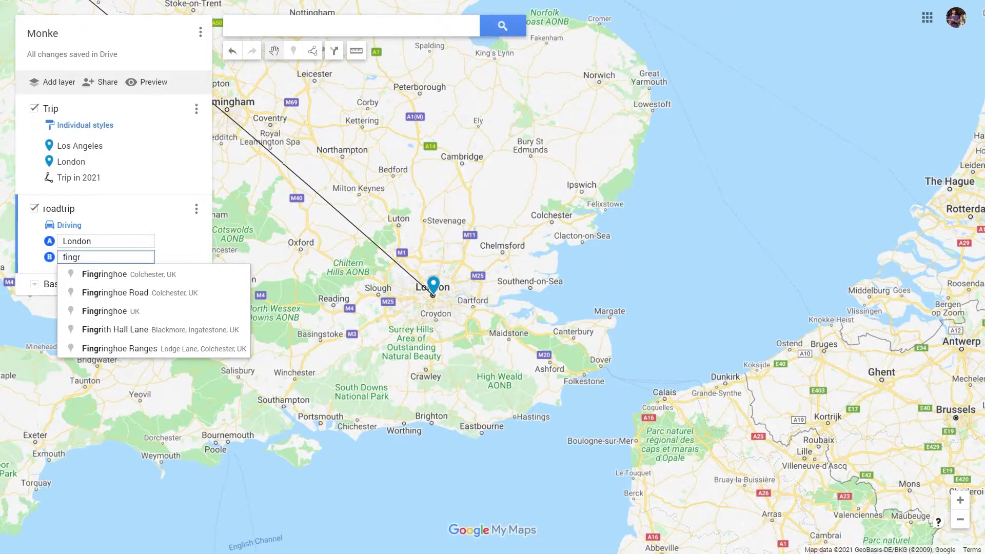
{"action": "key", "text": "Down"}
{"action": "key", "text": "Return"}
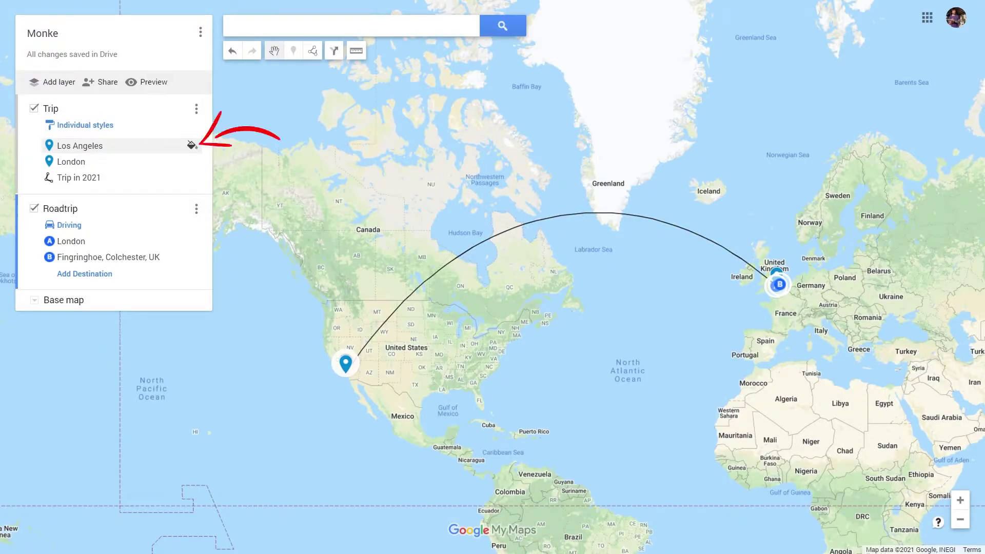
- Restyle the Los Angeles marker in orange with an animal icon from the full icon collection
{"action": "left_click", "coordinate": [192, 145]}
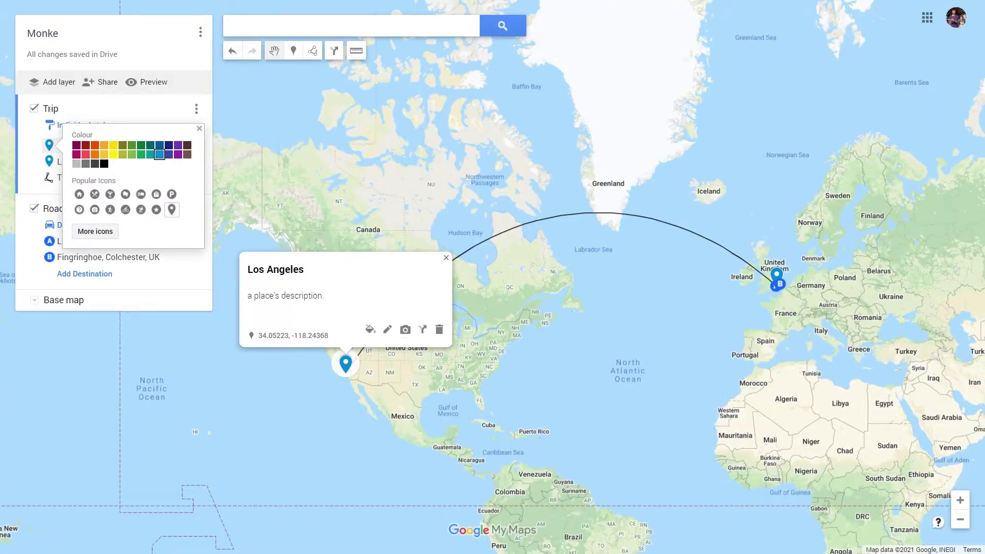
{"action": "left_click", "coordinate": [370, 329]}
{"action": "left_click", "coordinate": [413, 416]}
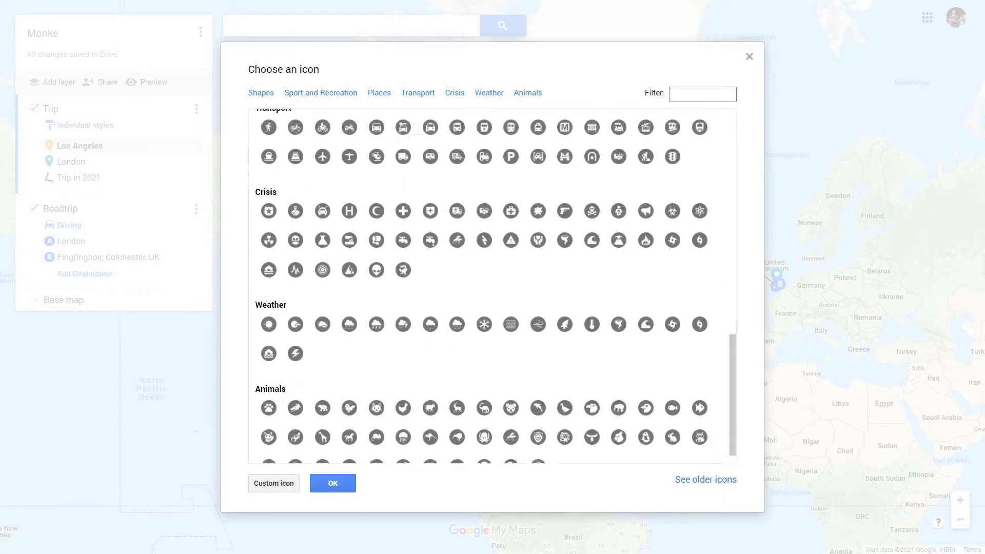
{"action": "scroll", "coordinate": [510, 267], "scroll_direction": "up", "scroll_amount": 5}
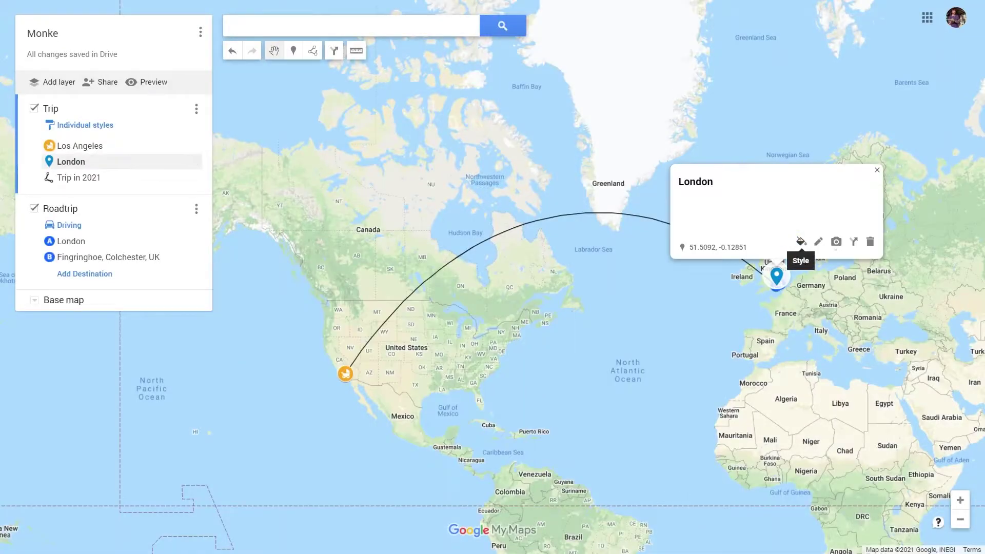
- Restyle the London marker with a green icon and the Fingringhoe marker with a yellow icon
{"action": "left_click", "coordinate": [799, 241]}
{"action": "left_click", "coordinate": [846, 359]}
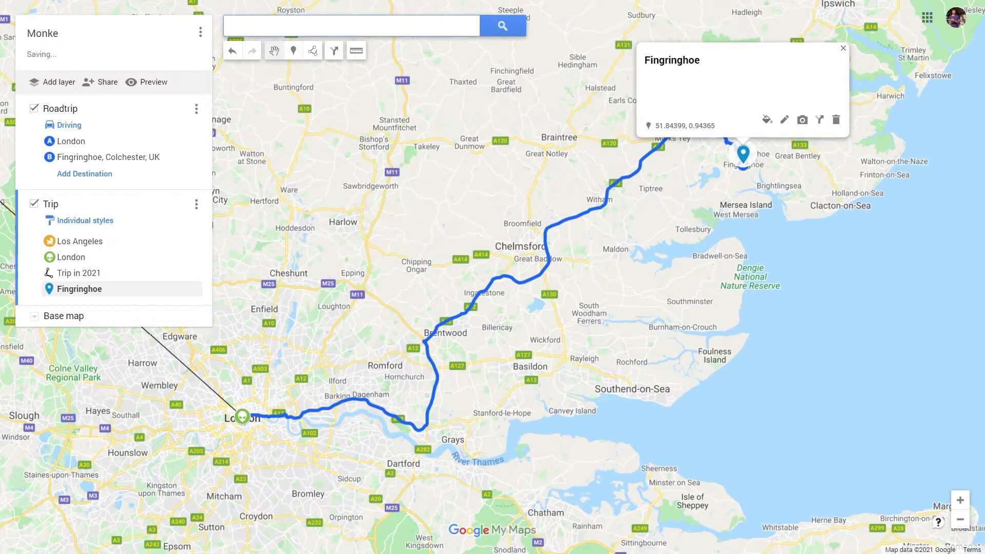
{"action": "left_click", "coordinate": [766, 119]}
{"action": "left_click", "coordinate": [812, 237]}
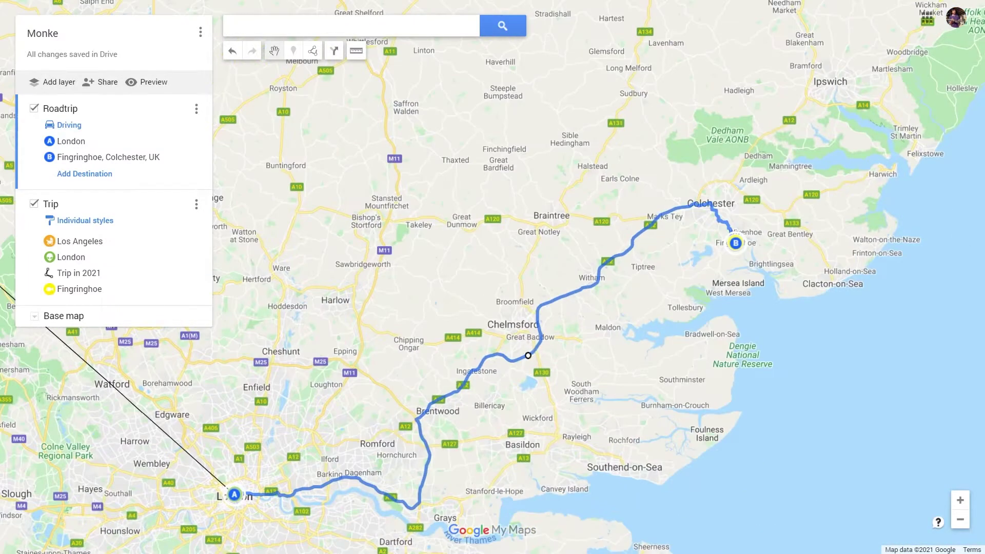
- Reroute the London to Fingringhoe drive northwards so it passes through Bishop's Stortford and Braintree
{"action": "left_click_drag", "start_coordinate": [527, 355], "coordinate": [538, 149]}
{"action": "scroll", "coordinate": [449, 242], "scroll_direction": "down", "scroll_amount": 1}
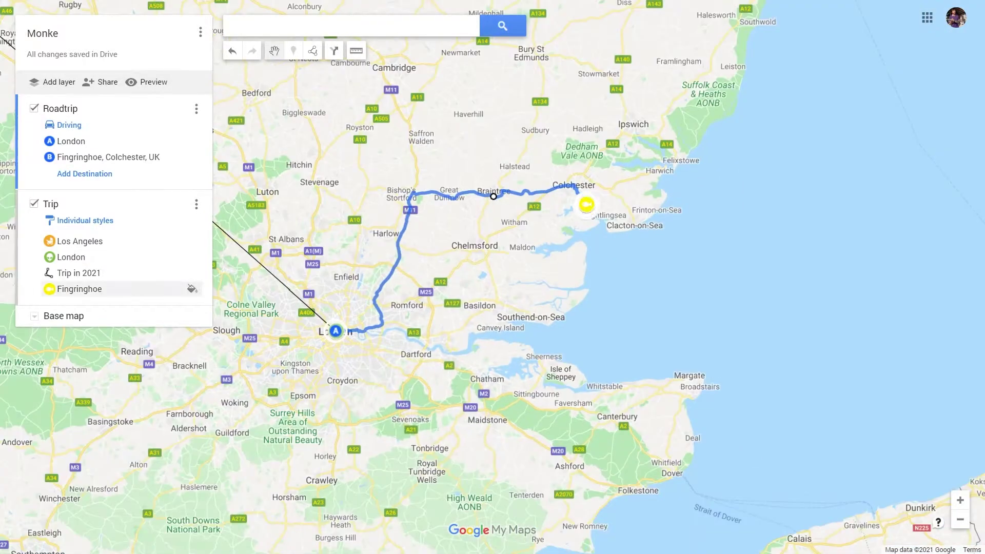
- Add Slutshole Lane, Attleborough, UK as the third destination of the driving route
{"action": "left_click", "coordinate": [85, 173]}
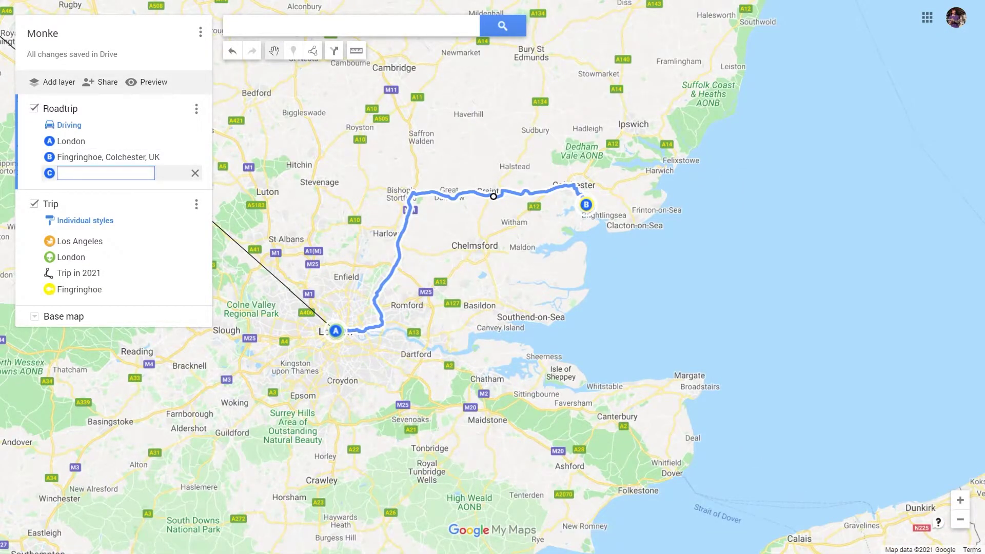
{"action": "type", "text": "slut"}
{"action": "key", "text": "Down"}
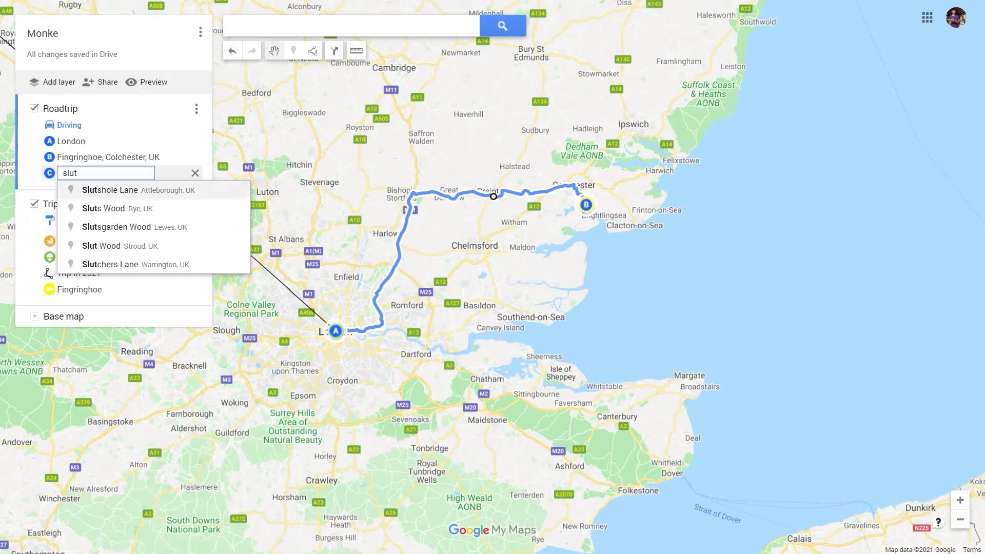
{"action": "key", "text": "Return"}
{"action": "left_click_drag", "start_coordinate": [610, 146], "coordinate": [526, 405]}
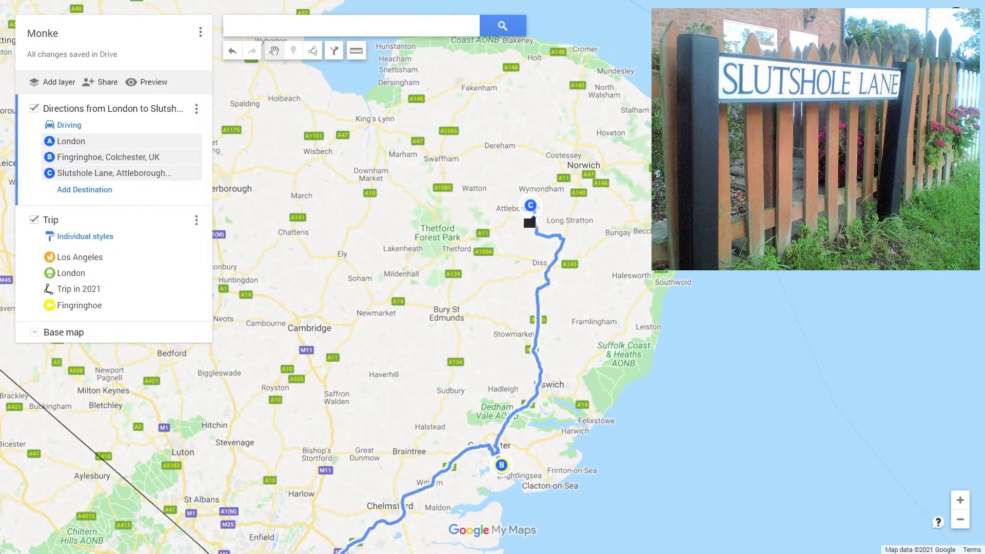
{"action": "scroll", "coordinate": [532, 214], "scroll_direction": "up", "scroll_amount": 2}
- Restyle the line between Los Angeles and London as a thicker dark blue line
{"action": "scroll", "coordinate": [529, 222], "scroll_direction": "down", "scroll_amount": 5}
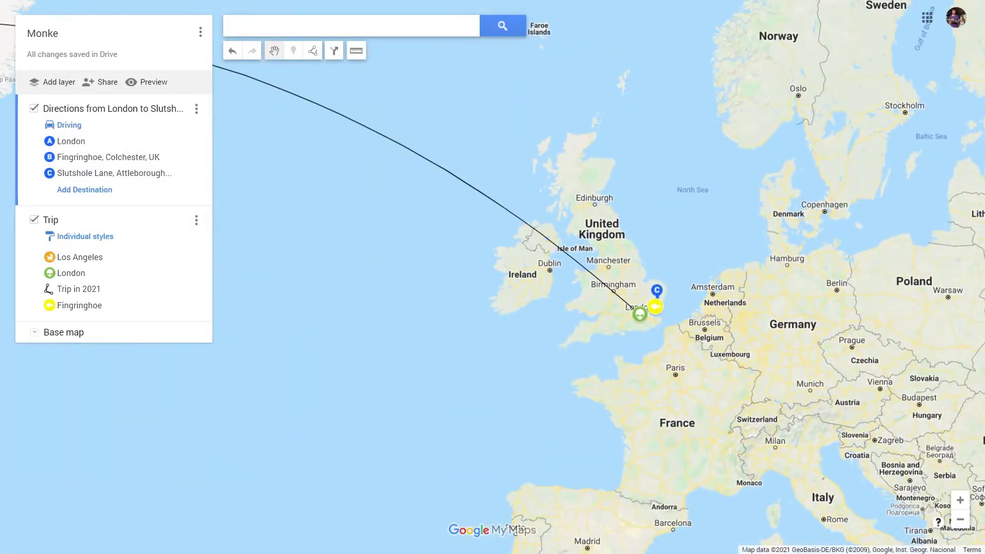
{"action": "left_click", "coordinate": [511, 212]}
{"action": "left_click", "coordinate": [553, 189]}
{"action": "left_click_drag", "start_coordinate": [579, 244], "coordinate": [592, 244]}
{"action": "left_click", "coordinate": [670, 197]}
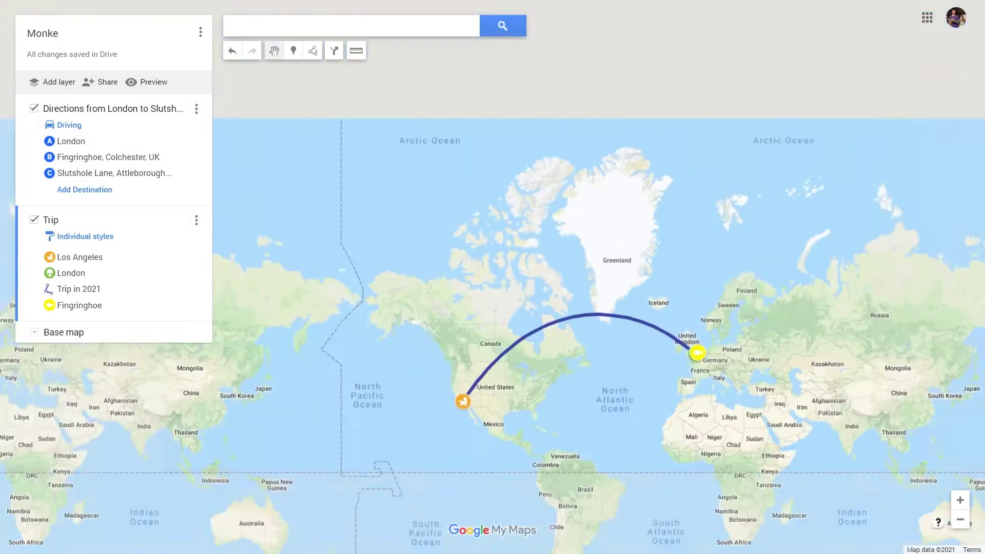
- Add the photo of a panda beside a plane passenger to the Trip in 2021 line and save it
{"action": "left_click", "coordinate": [79, 289]}
{"action": "left_click", "coordinate": [80, 289]}
{"action": "left_click", "coordinate": [580, 127]}
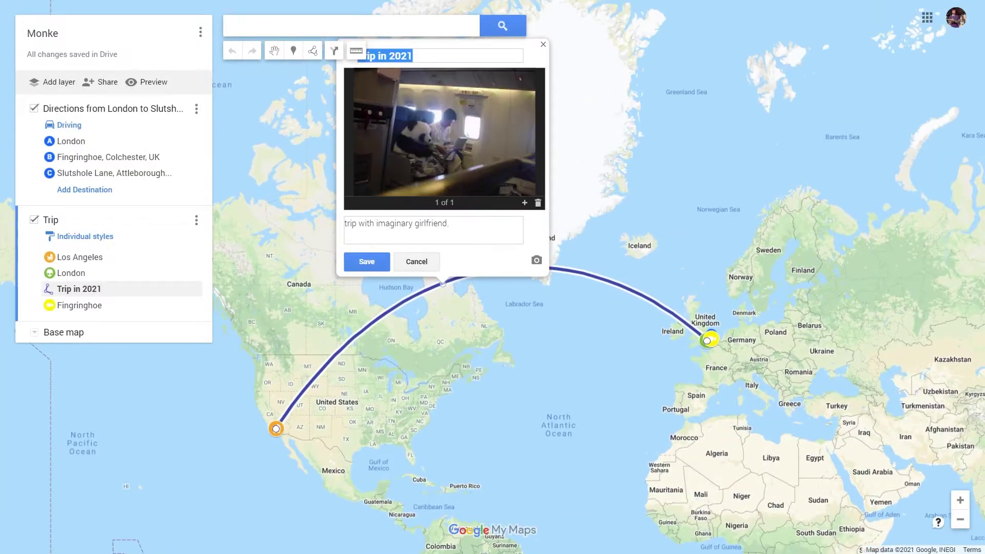
{"action": "left_click", "coordinate": [366, 261]}
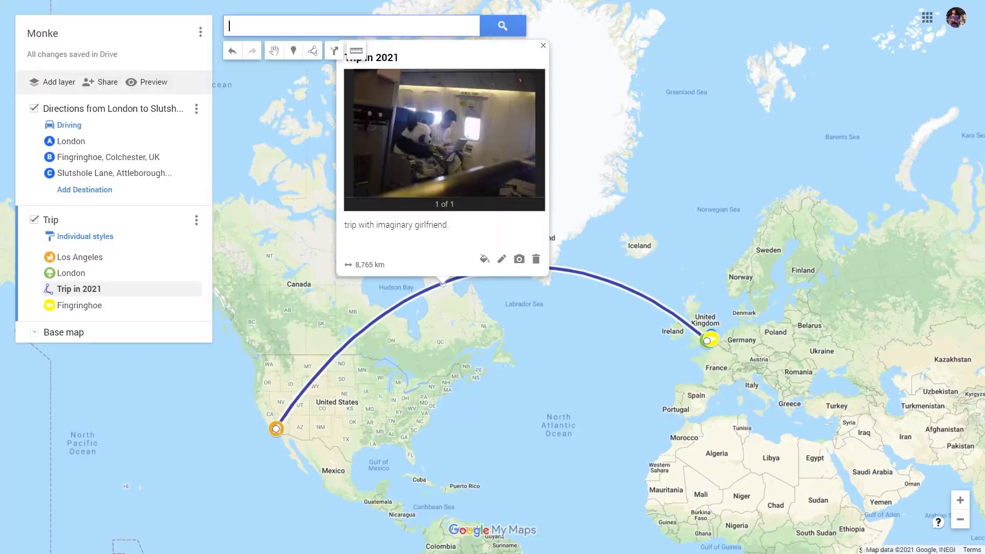
- Add a Shrek picture as the second image of the Trip in 2021 line, go back to the first image, and save
{"action": "left_click", "coordinate": [518, 260]}
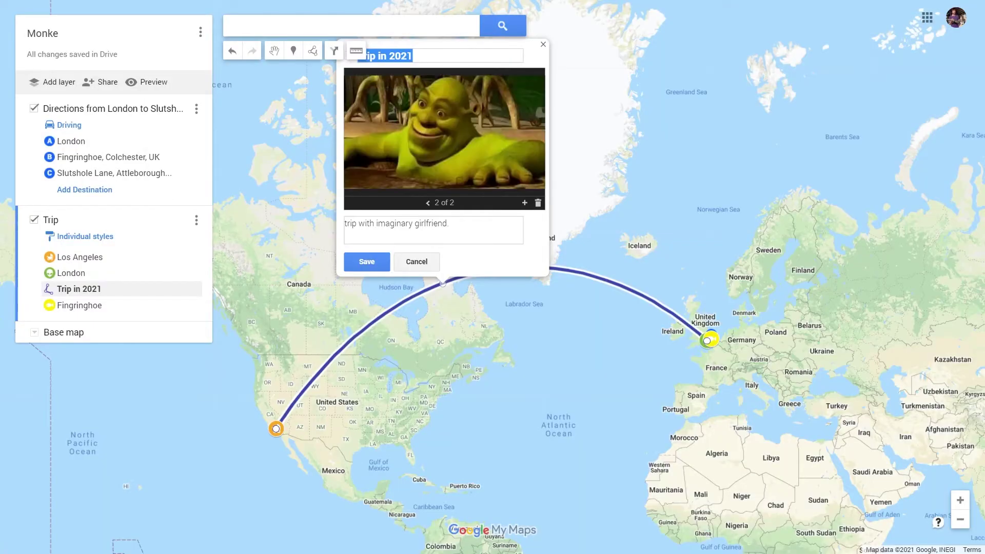
{"action": "left_click", "coordinate": [428, 203]}
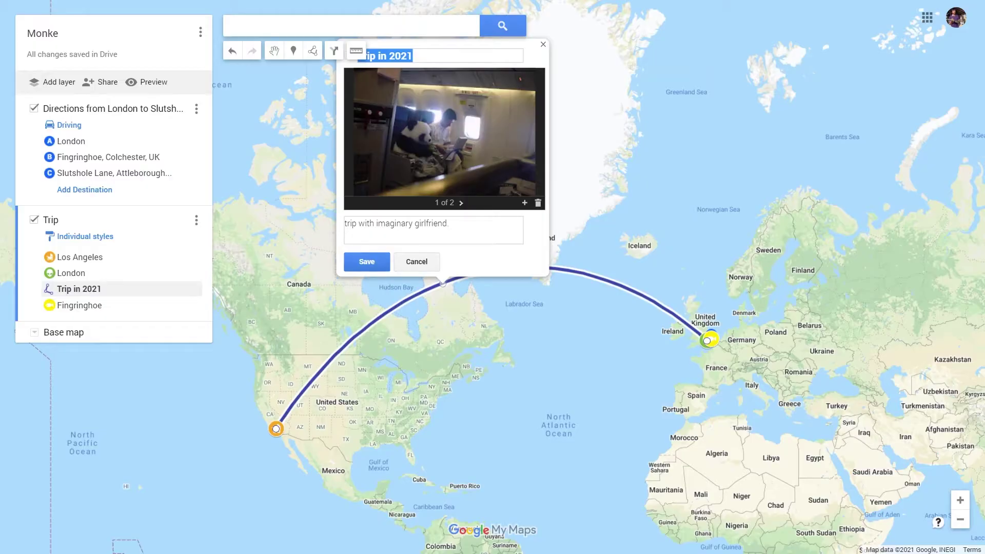
{"action": "left_click", "coordinate": [367, 261]}
{"action": "left_click", "coordinate": [542, 397]}
{"action": "left_click_drag", "start_coordinate": [542, 396], "coordinate": [596, 373]}
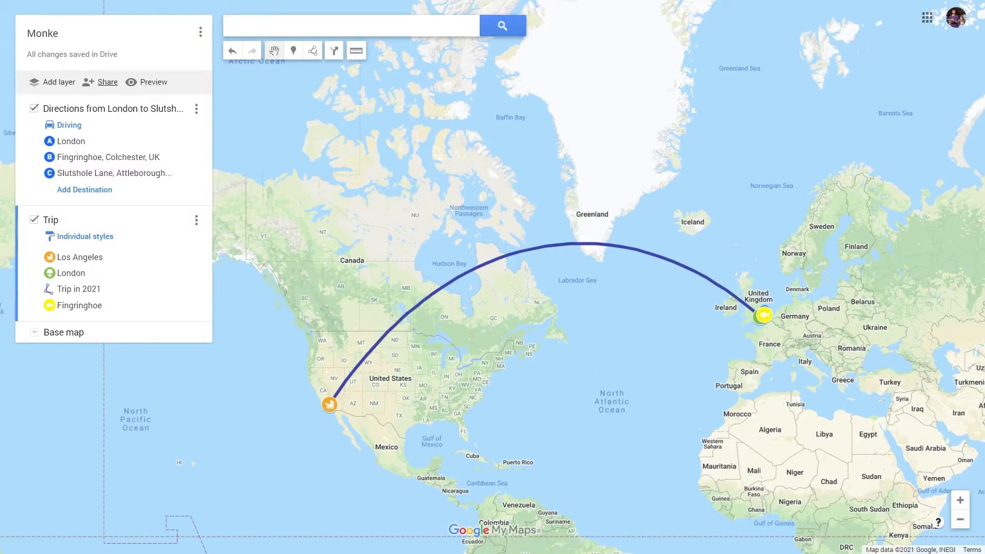
- Open the map's sharing settings and change link access to anyone with the link
{"action": "left_click", "coordinate": [106, 82]}
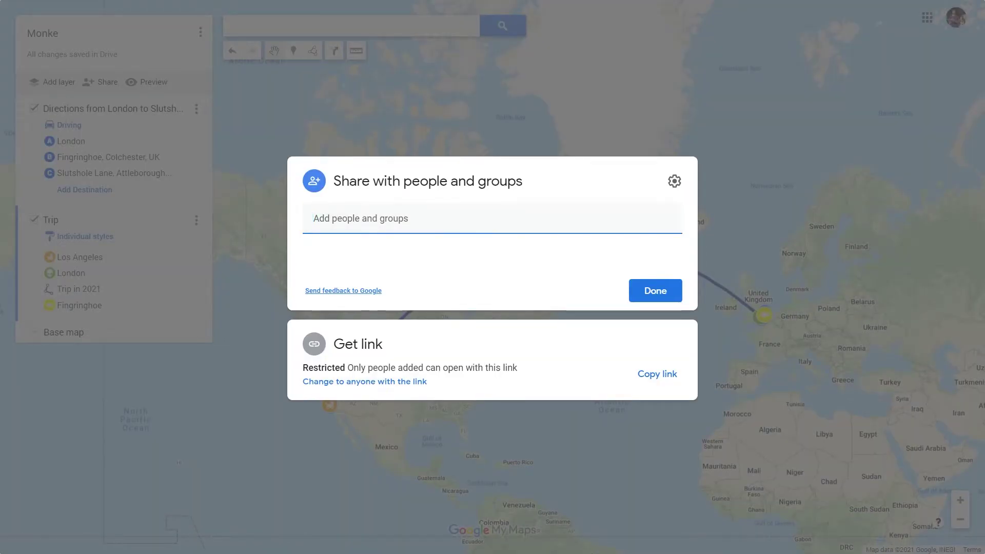
{"action": "left_click", "coordinate": [365, 382]}
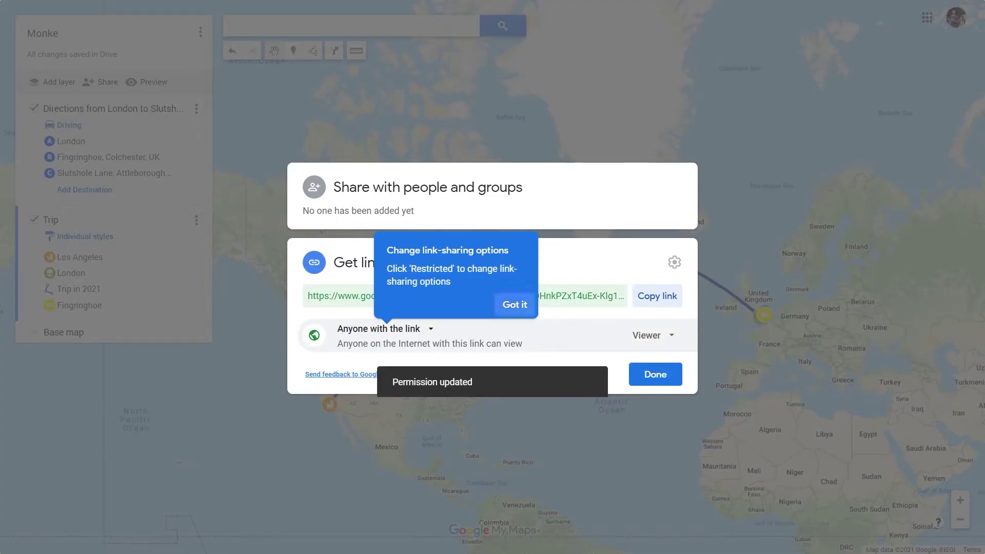
{"action": "left_click", "coordinate": [514, 304]}
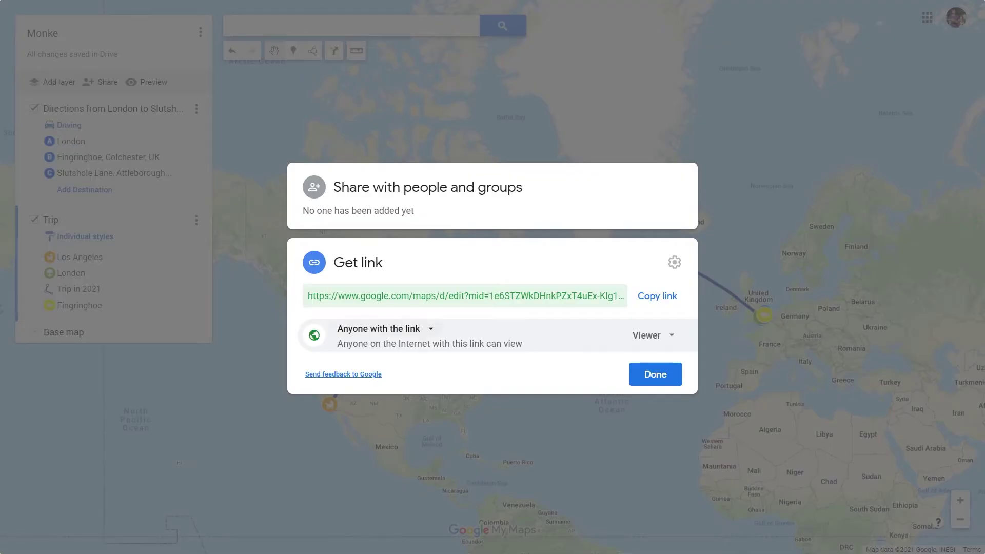
{"action": "left_click", "coordinate": [385, 329]}
{"action": "left_click", "coordinate": [386, 329]}
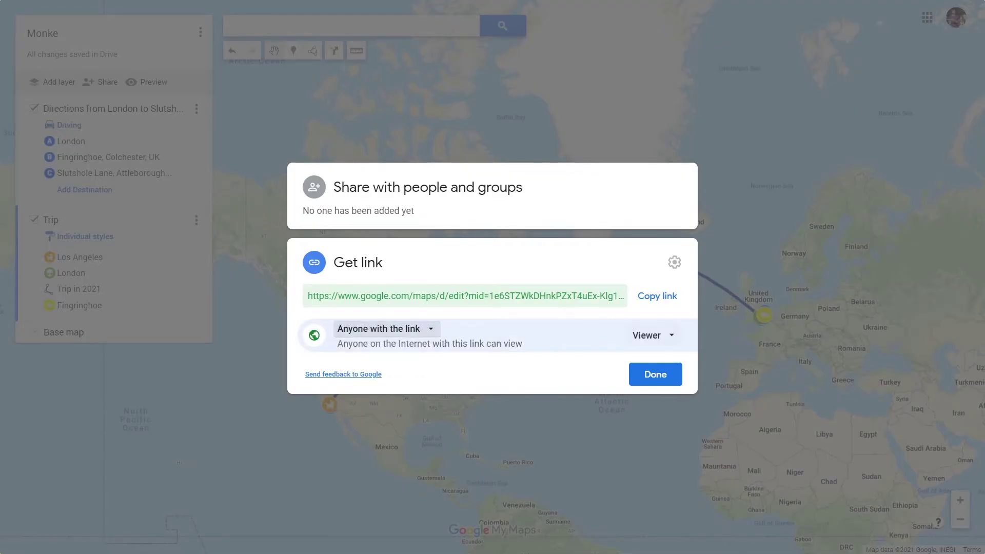
- Keep the shared link's role as Viewer, copy the link, and finish sharing
{"action": "left_click", "coordinate": [652, 335]}
{"action": "left_click", "coordinate": [667, 367]}
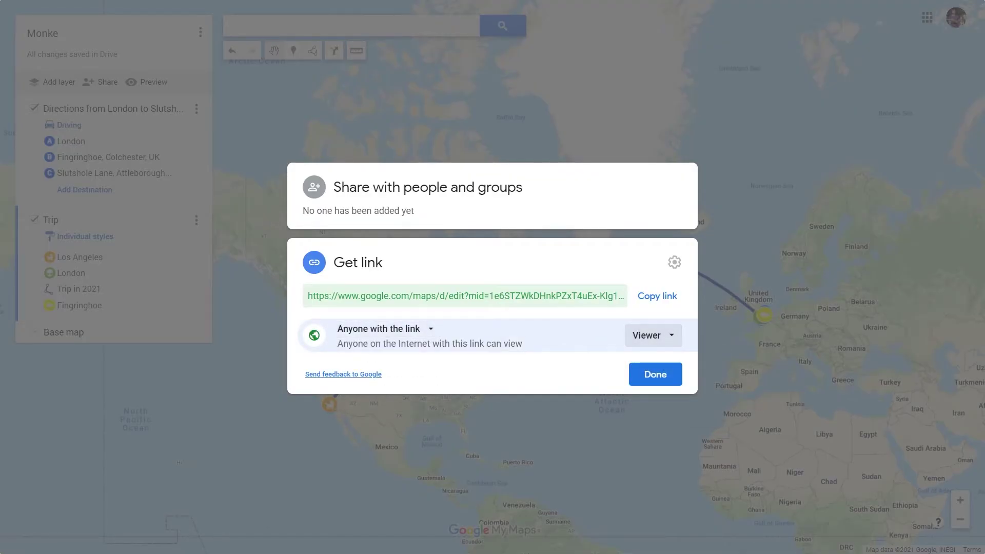
{"action": "left_click", "coordinate": [656, 296]}
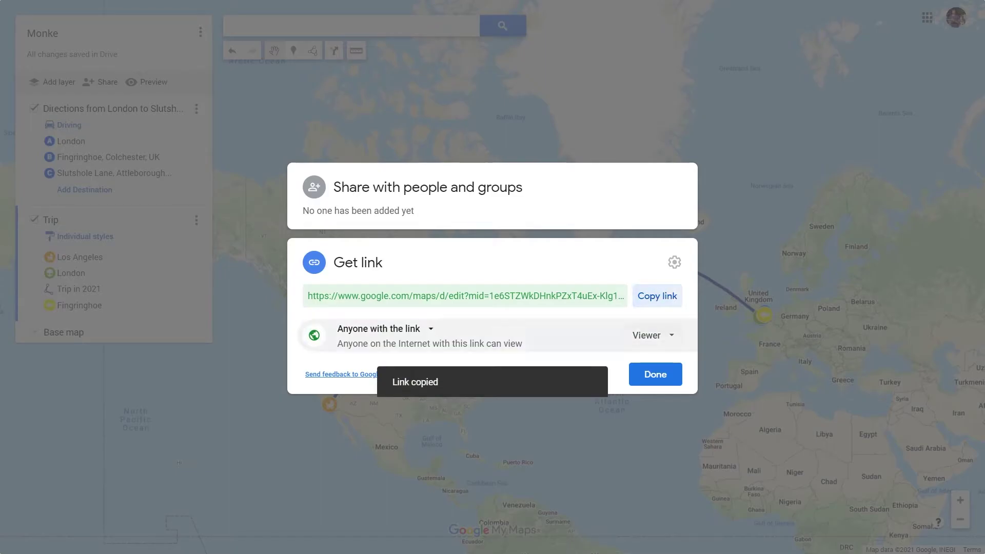
{"action": "left_click", "coordinate": [655, 374]}
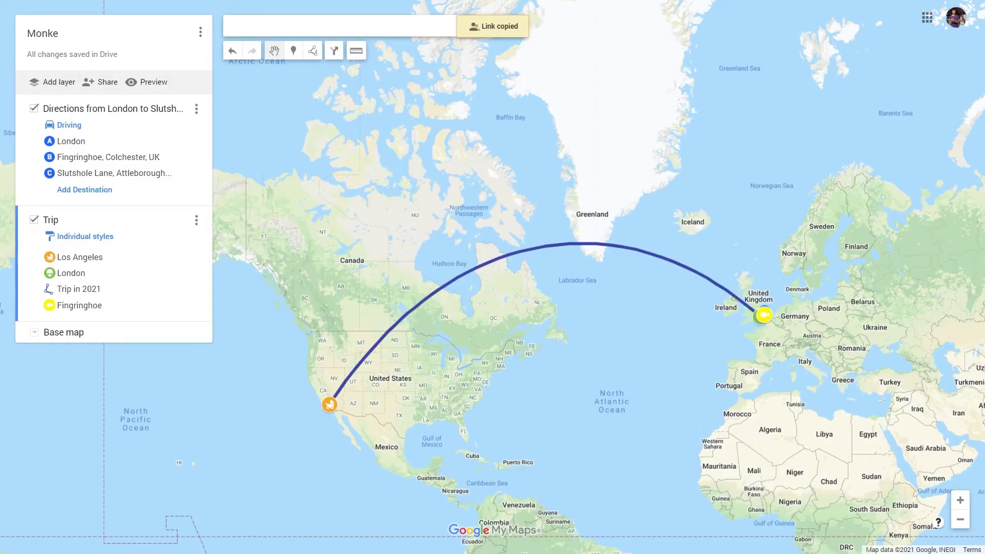
- View the HTML code for embedding the map on a website, then close it
{"action": "left_click", "coordinate": [200, 32]}
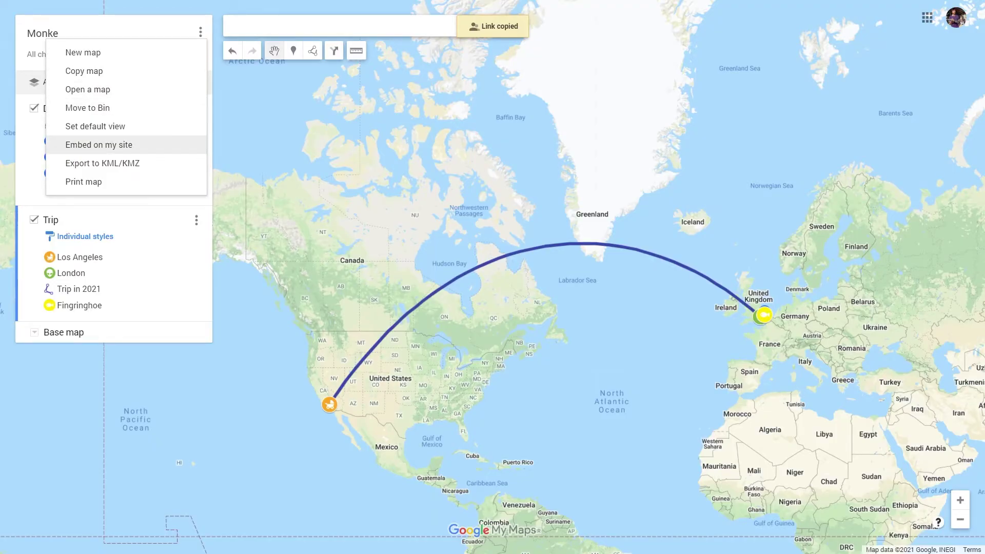
{"action": "left_click", "coordinate": [98, 144]}
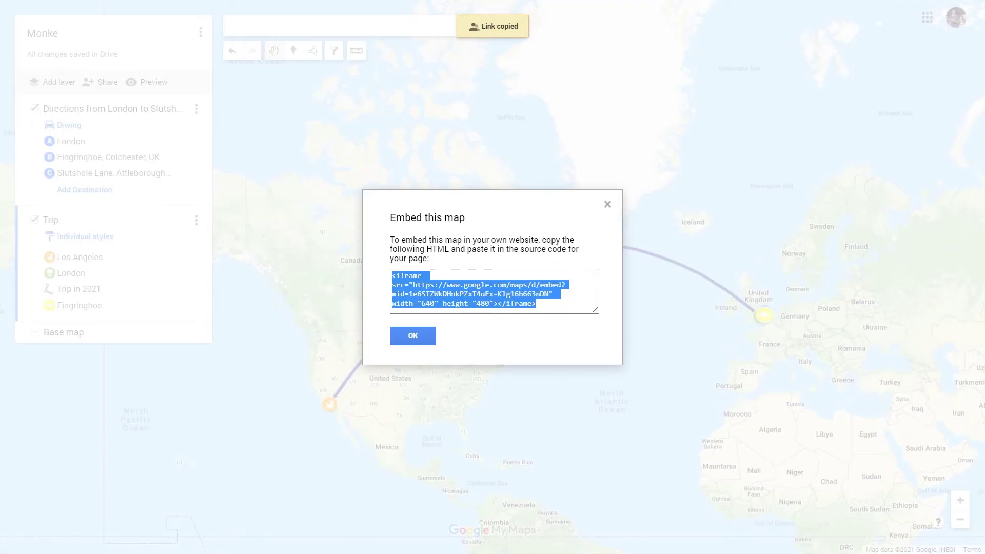
{"action": "left_click", "coordinate": [607, 204]}
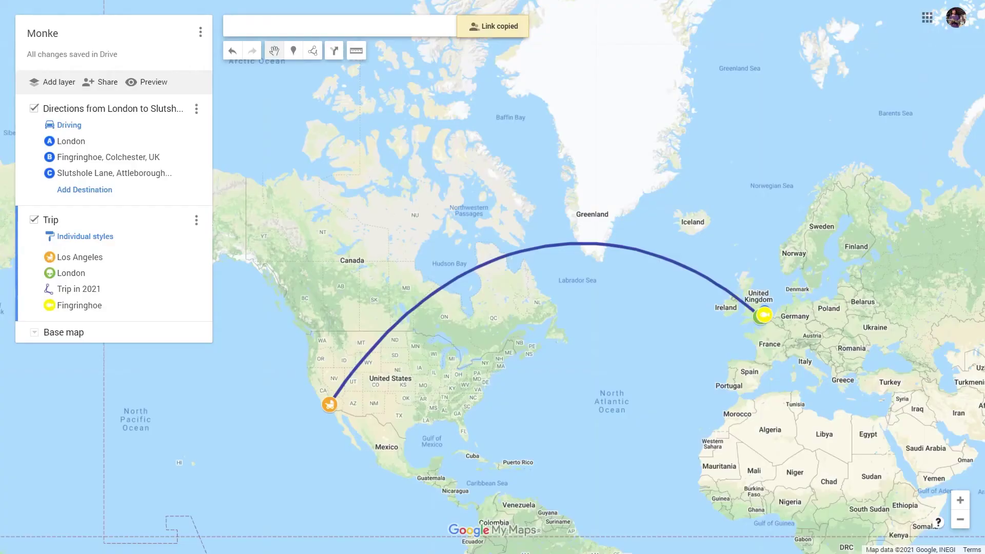